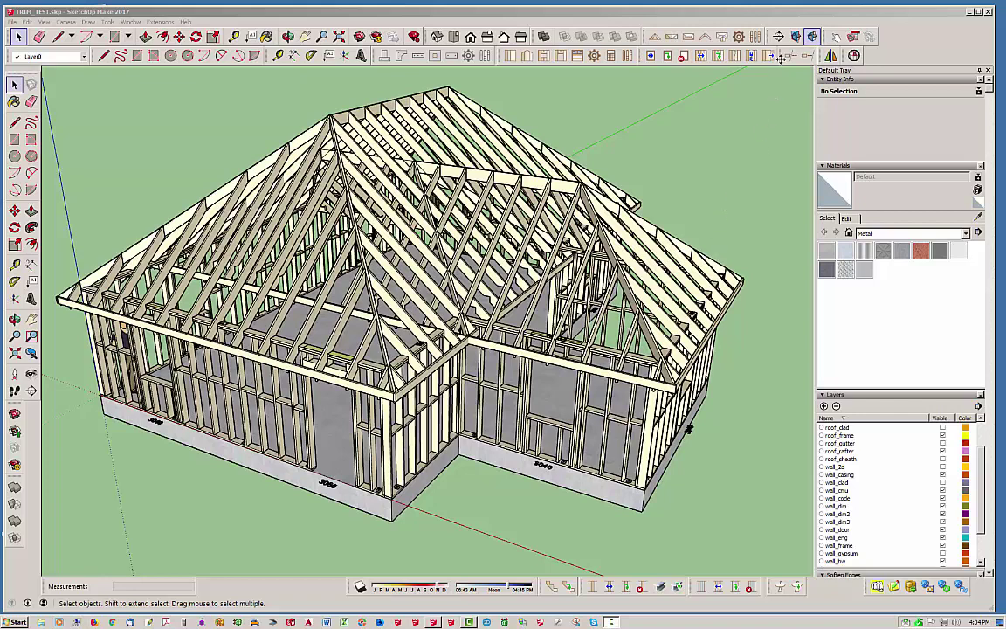
Undock the Medeek trim tools toolbar and park it over a clear corner of the model view
drag(779, 57, 659, 117)
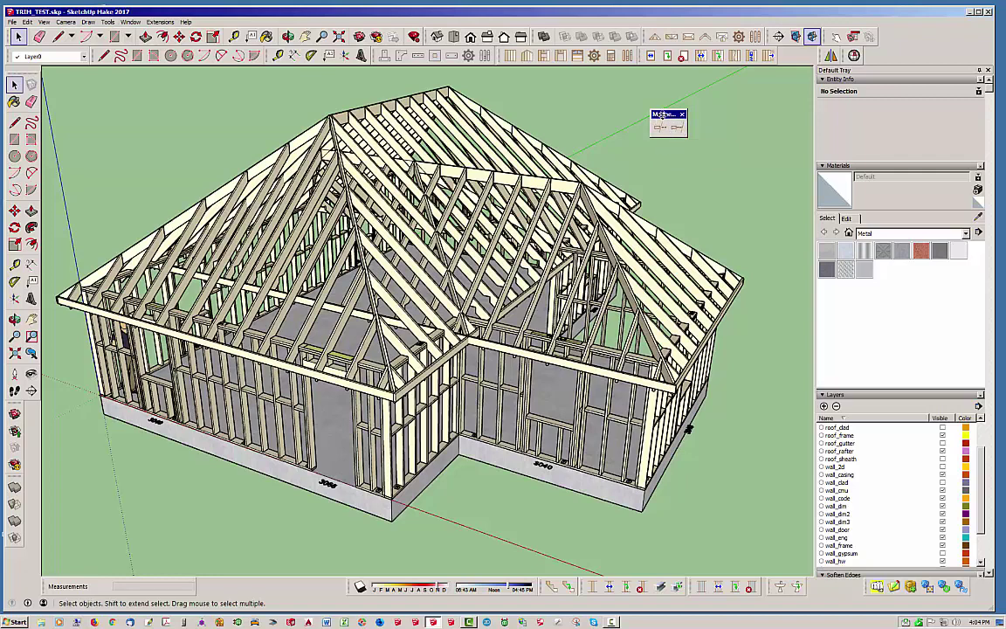
drag(656, 117, 695, 110)
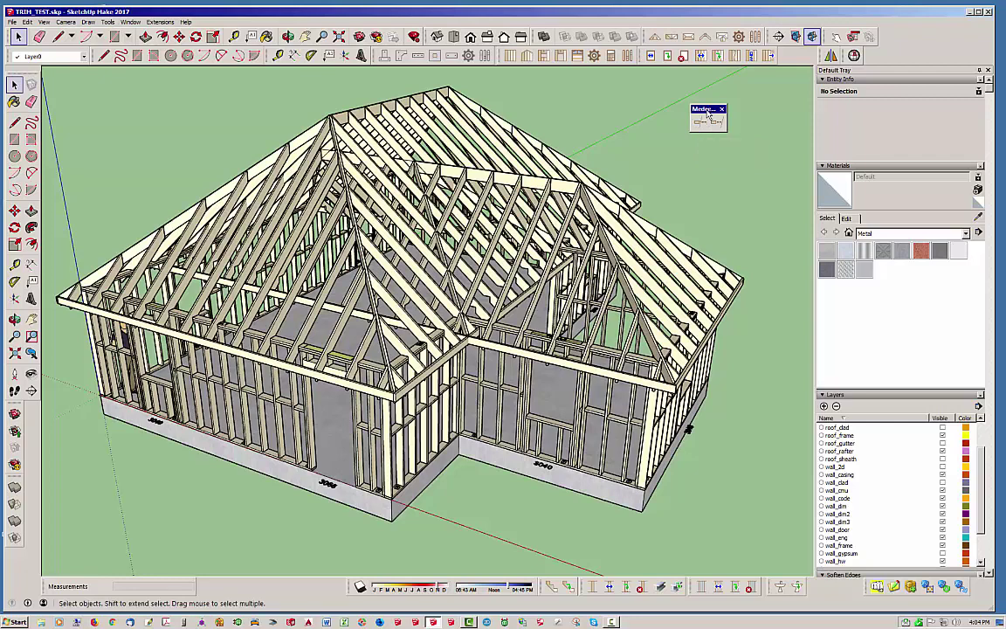
drag(716, 108, 780, 84)
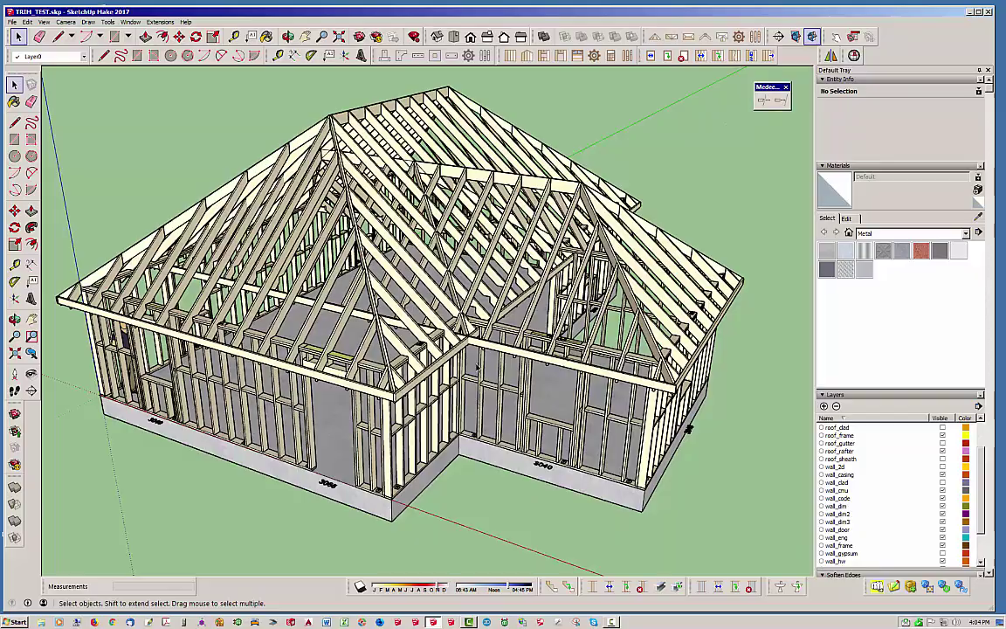
Examine the two overlapping rafter assembly groups of the roof from several sides, selecting each one in turn
middle_drag(405, 336, 395, 426)
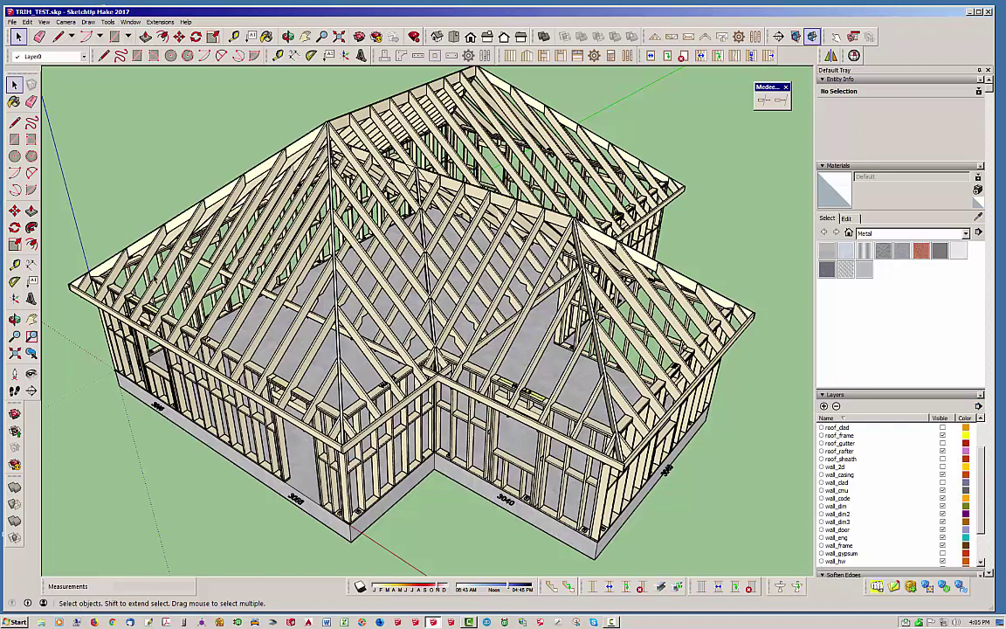
click(179, 232)
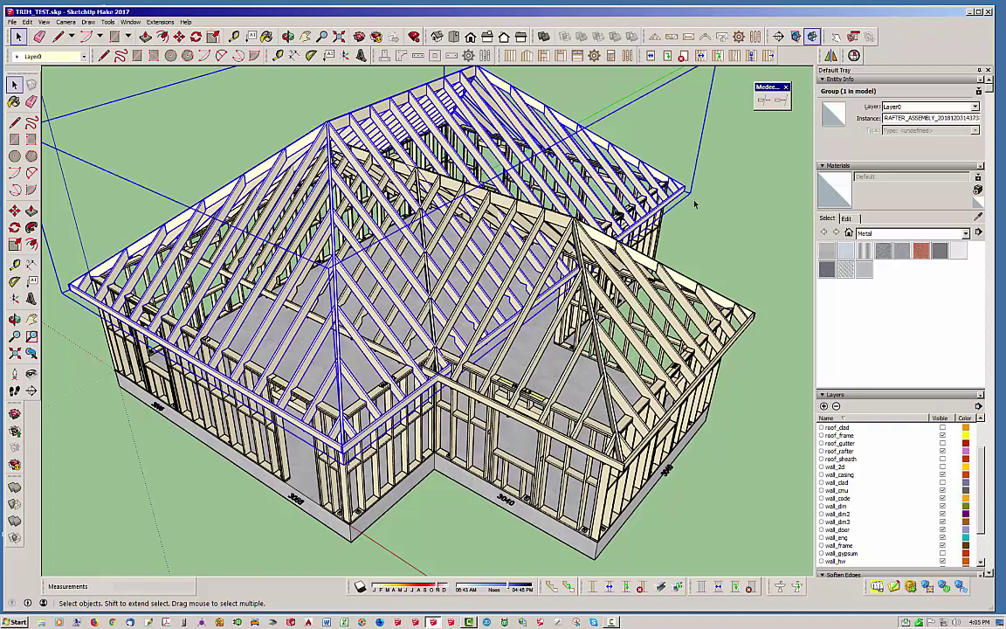
click(499, 207)
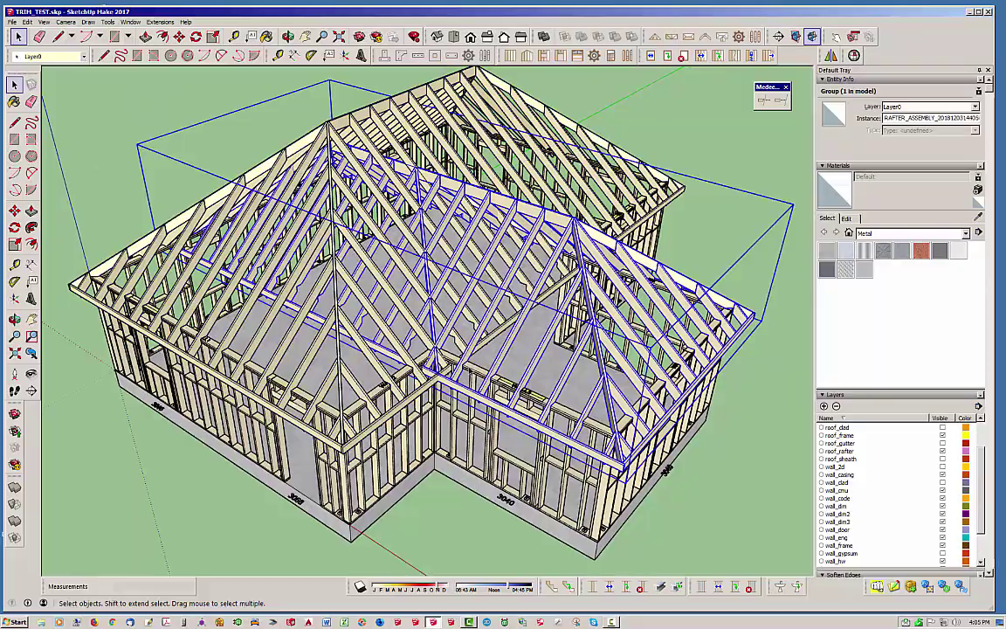
middle_drag(145, 199, 179, 391)
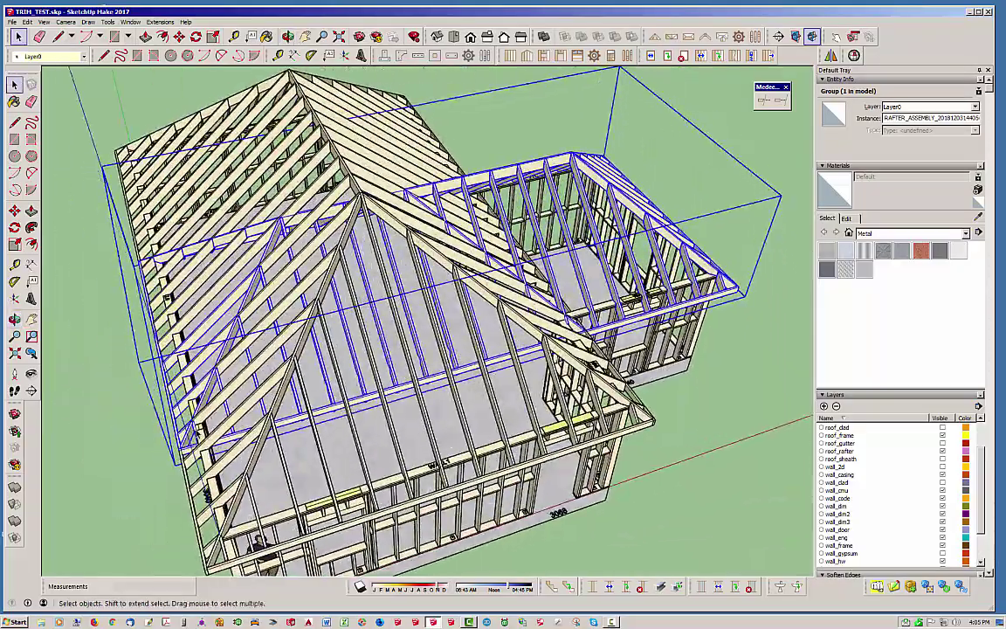
mouse_move(218, 349)
middle_down()
mouse_move(142, 411)
mouse_move(117, 381)
middle_up()
middle_drag(257, 375, 252, 329)
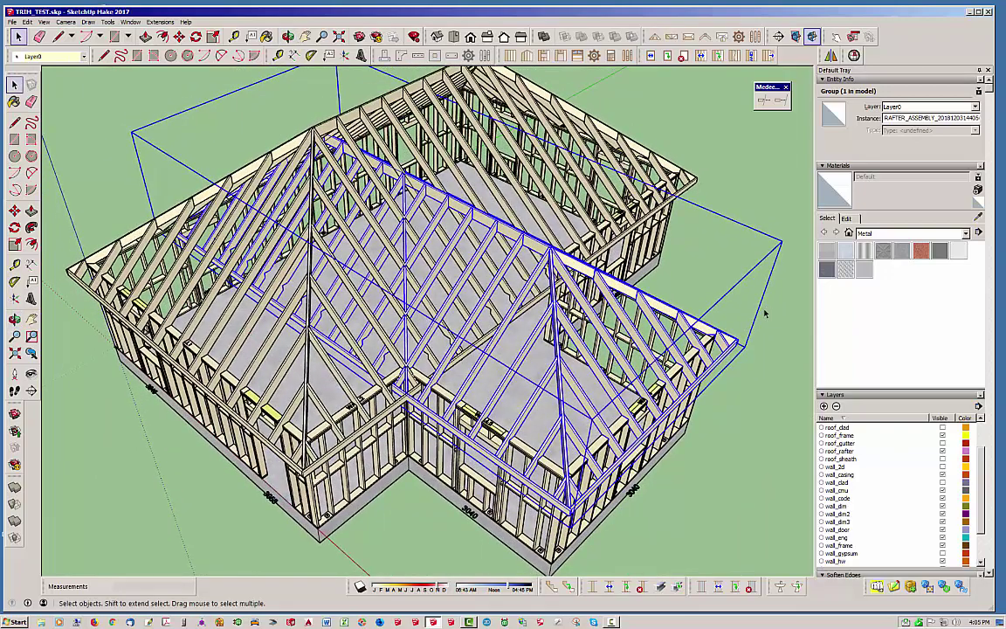
click(765, 314)
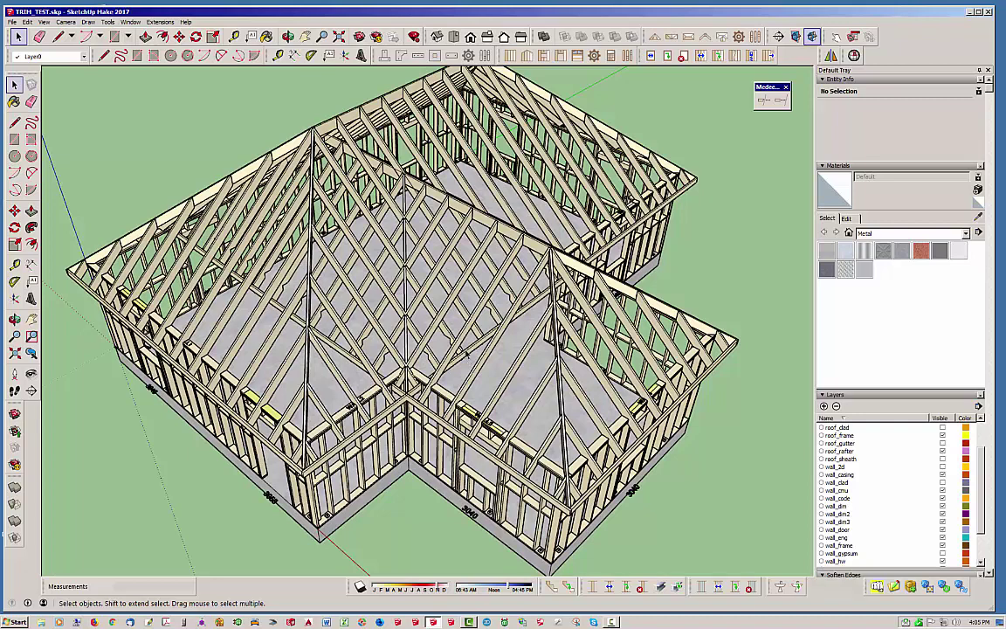
Open the smaller wing's rafter assembly group, inspect its hip rafter component and leave the group
middle_drag(496, 398, 538, 382)
click(535, 378)
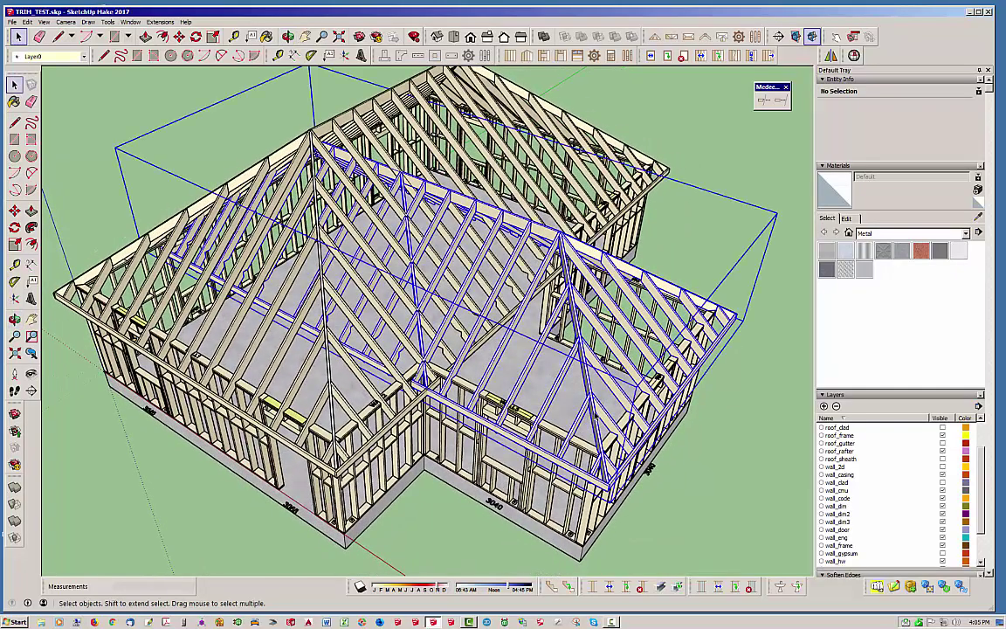
double_click(535, 378)
scroll(509, 284, up, 5)
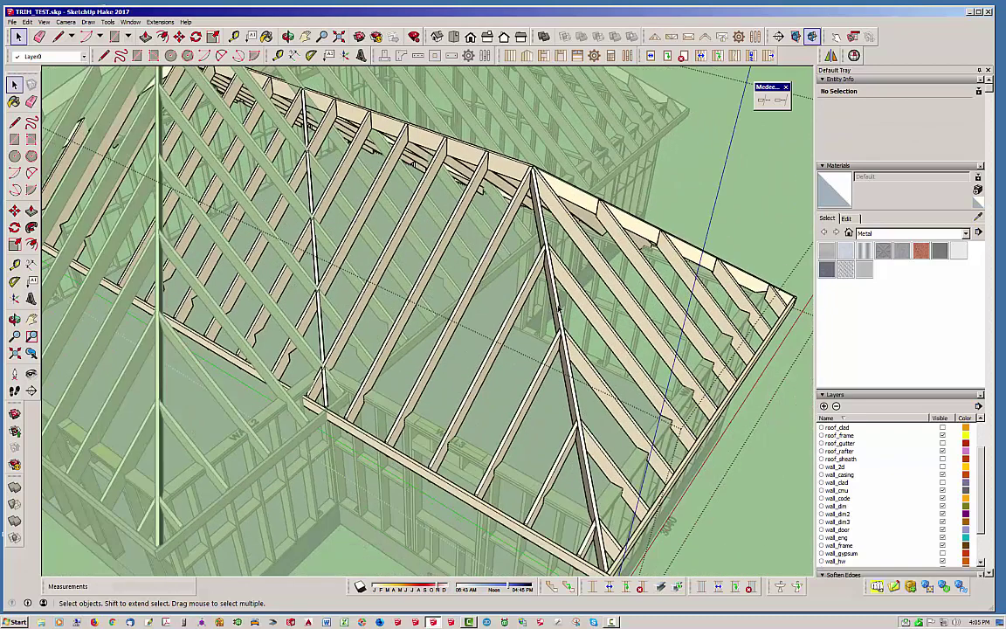
click(560, 307)
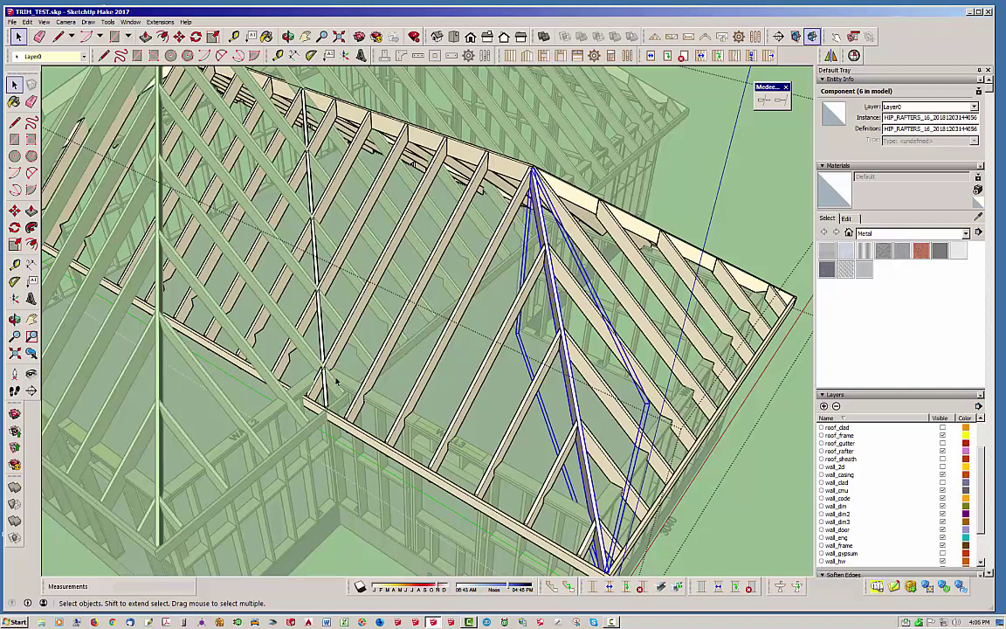
click(767, 444)
Examine where the common rafters run past the valley rafter above the inside wall corner
middle_drag(698, 398, 747, 427)
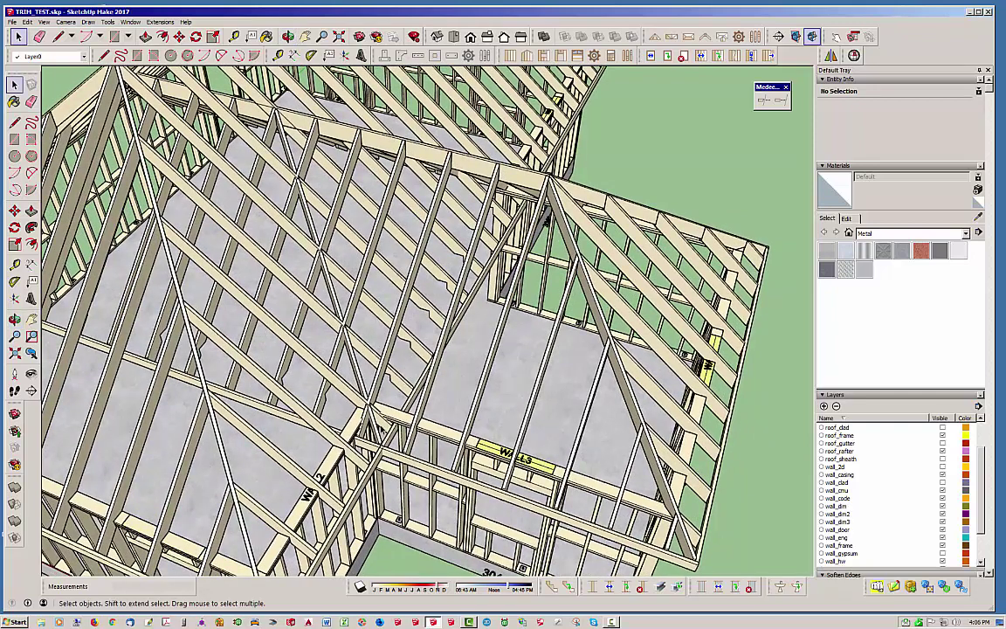
scroll(347, 386, up, 2)
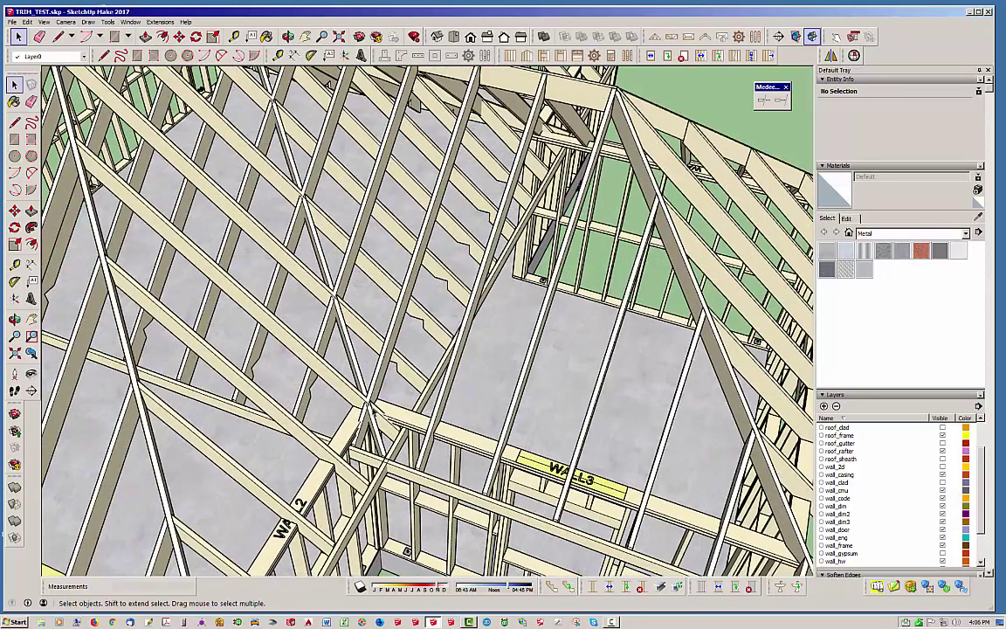
scroll(370, 409, up, 4)
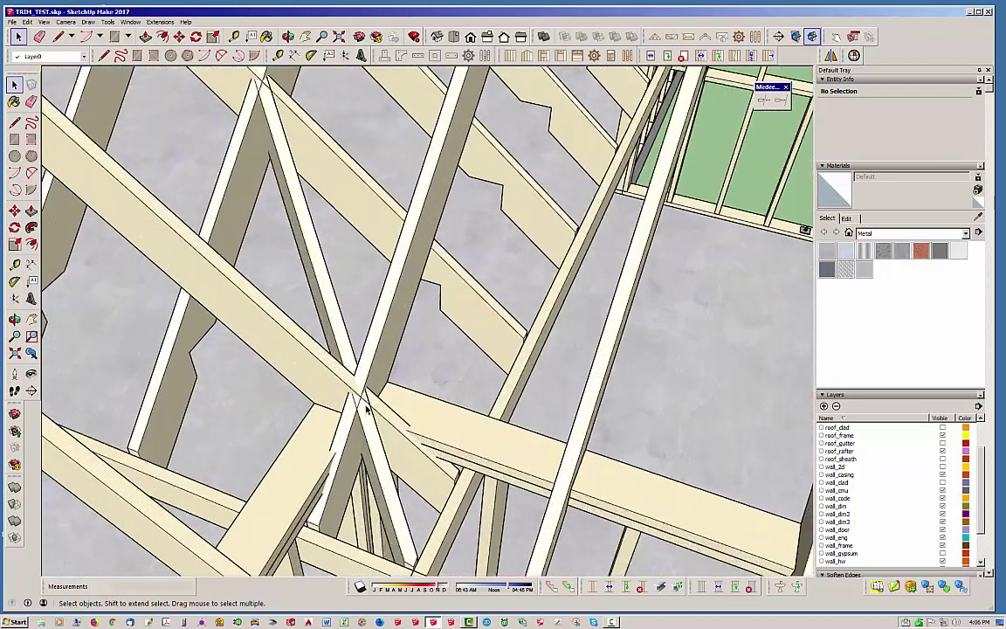
middle_drag(363, 400, 315, 361)
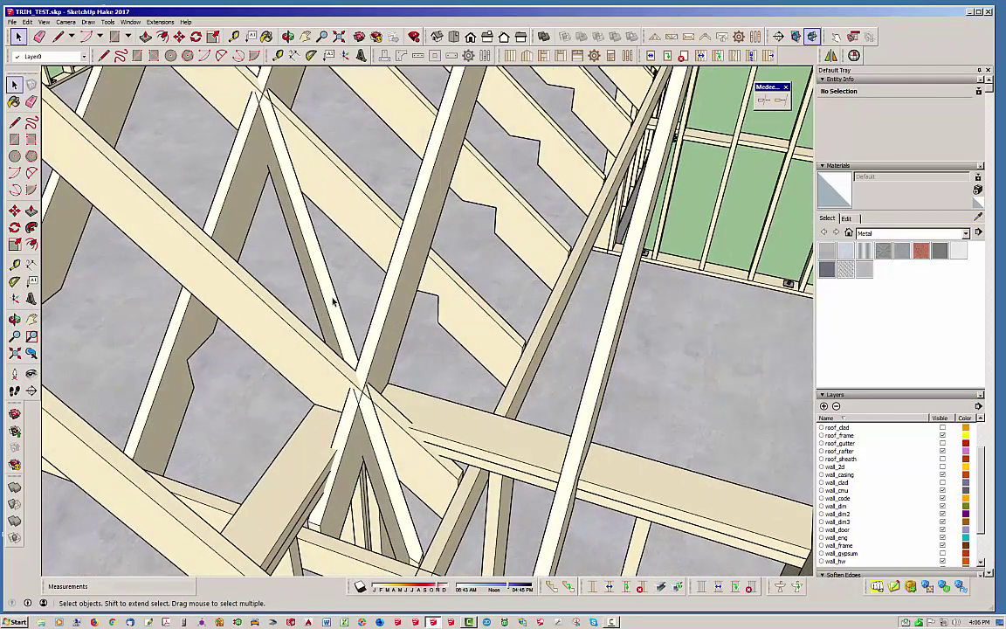
scroll(370, 444, down, 6)
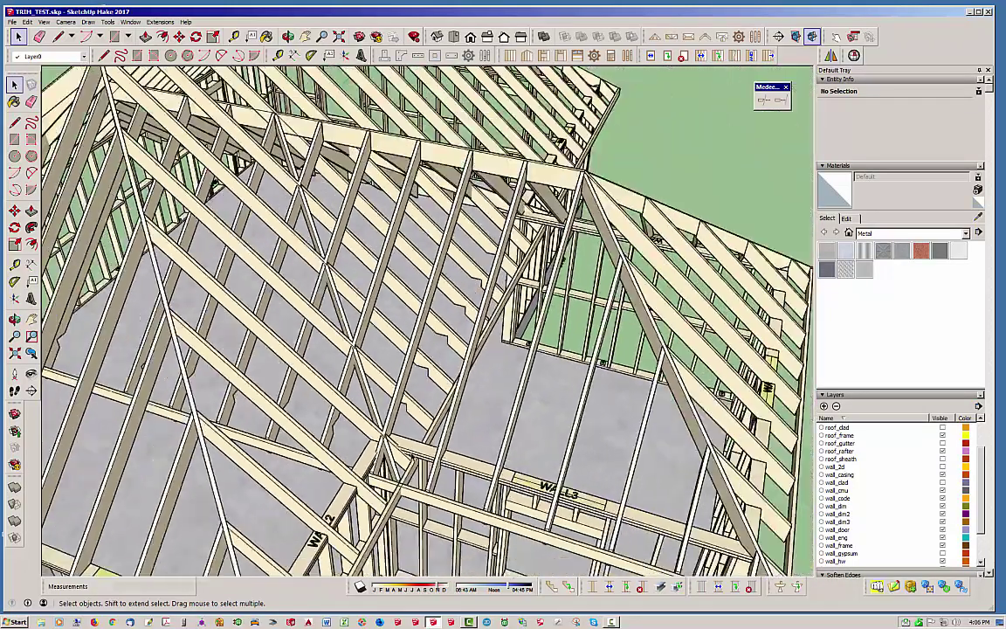
middle_drag(551, 258, 223, 349)
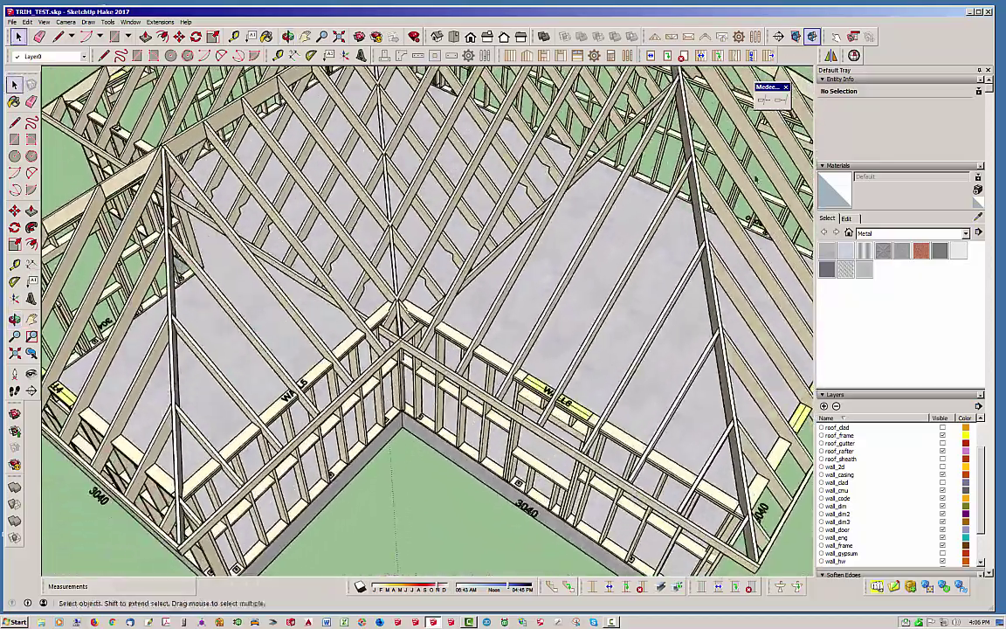
Trim the lowest rafter crossing the valley rafter at the inside corner, using the valley rafter's side face as the trimming plane
click(763, 102)
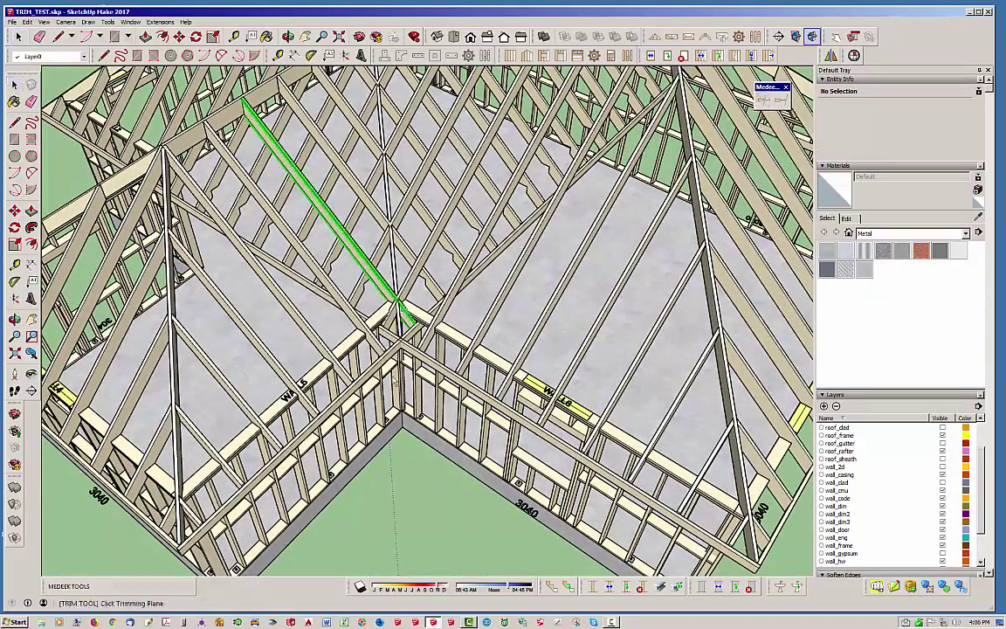
middle_drag(463, 354, 373, 332)
scroll(364, 209, up, 3)
middle_drag(390, 277, 415, 255)
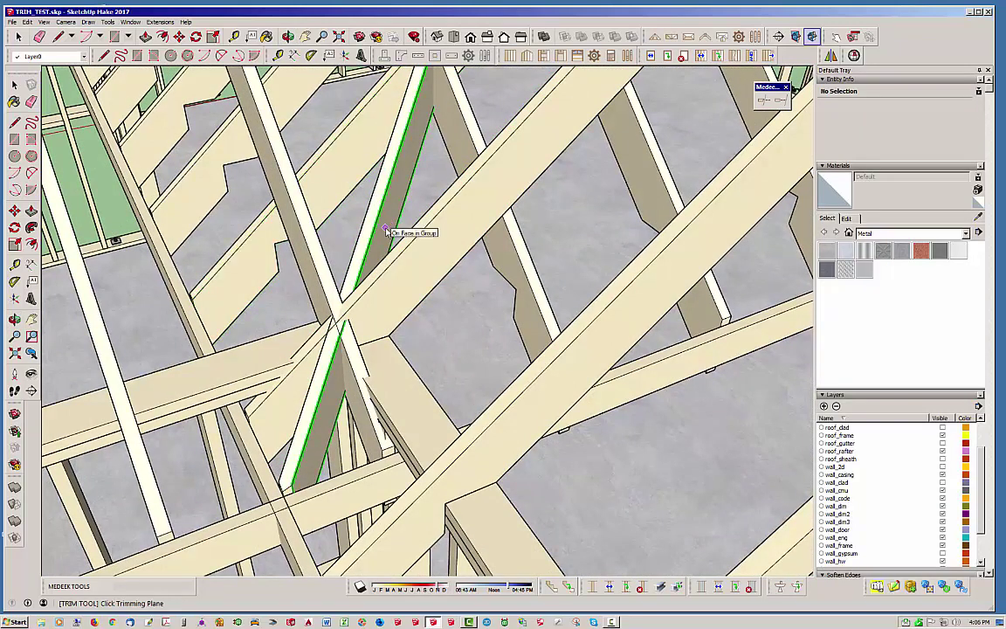
click(385, 230)
middle_drag(386, 231, 589, 290)
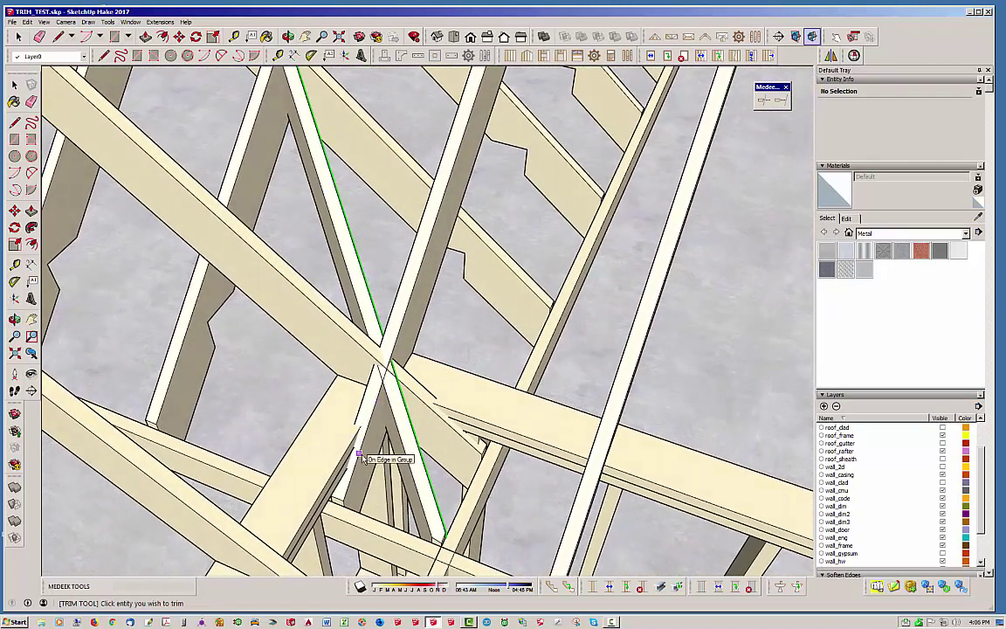
middle_drag(361, 456, 731, 299)
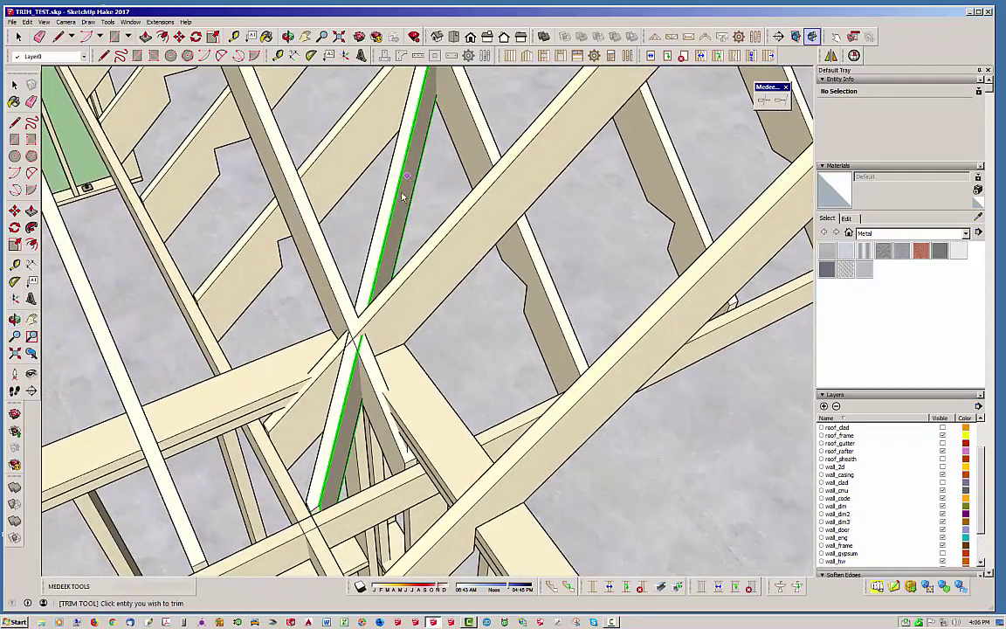
middle_drag(339, 267, 337, 360)
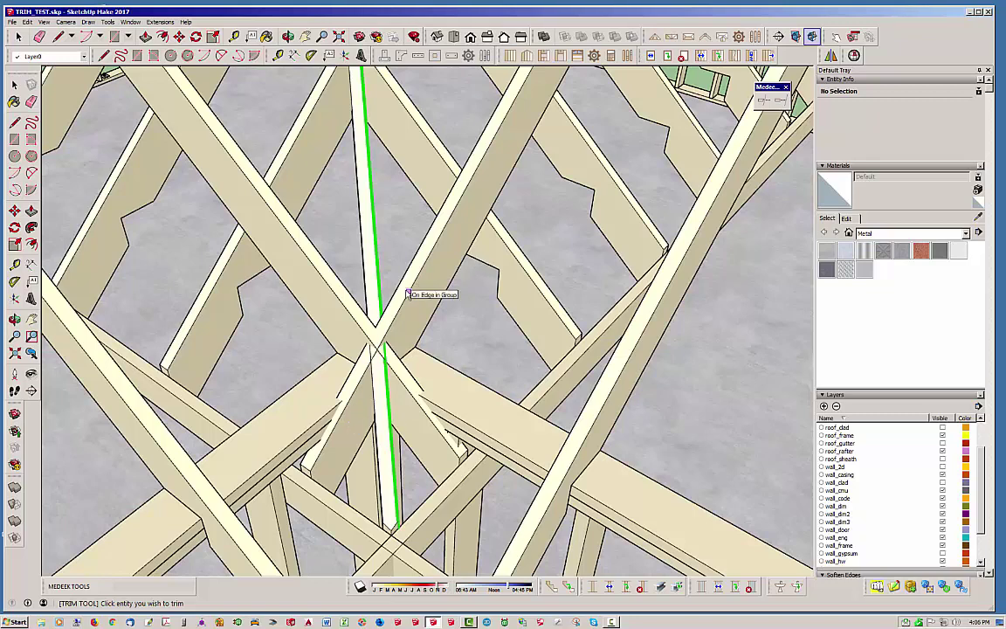
click(357, 390)
Trim the next rafters up the valley against the same valley rafter face and end the Trim tool
middle_drag(356, 387, 395, 359)
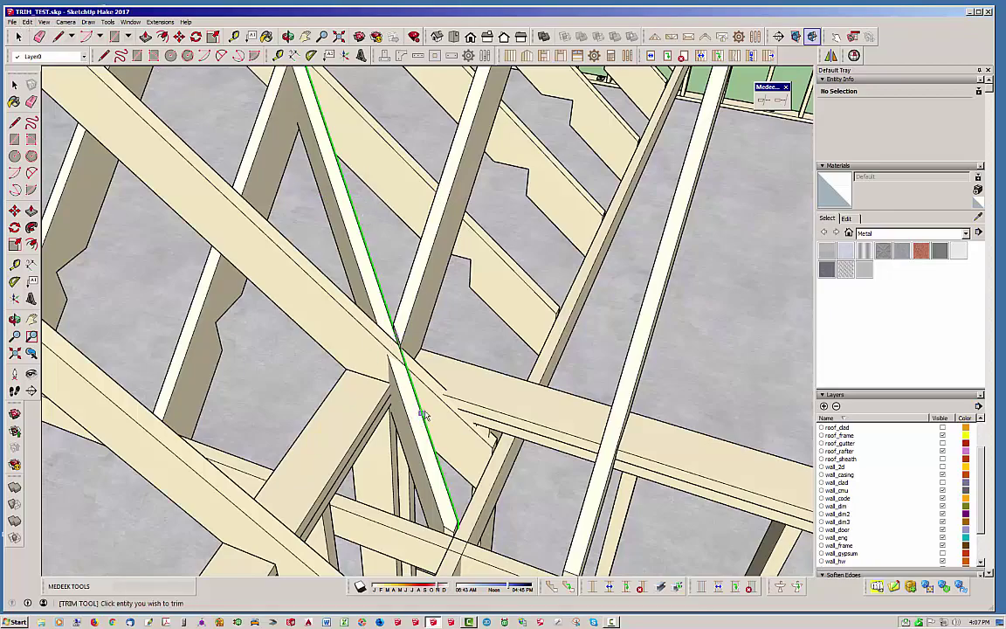
middle_drag(375, 378, 349, 242)
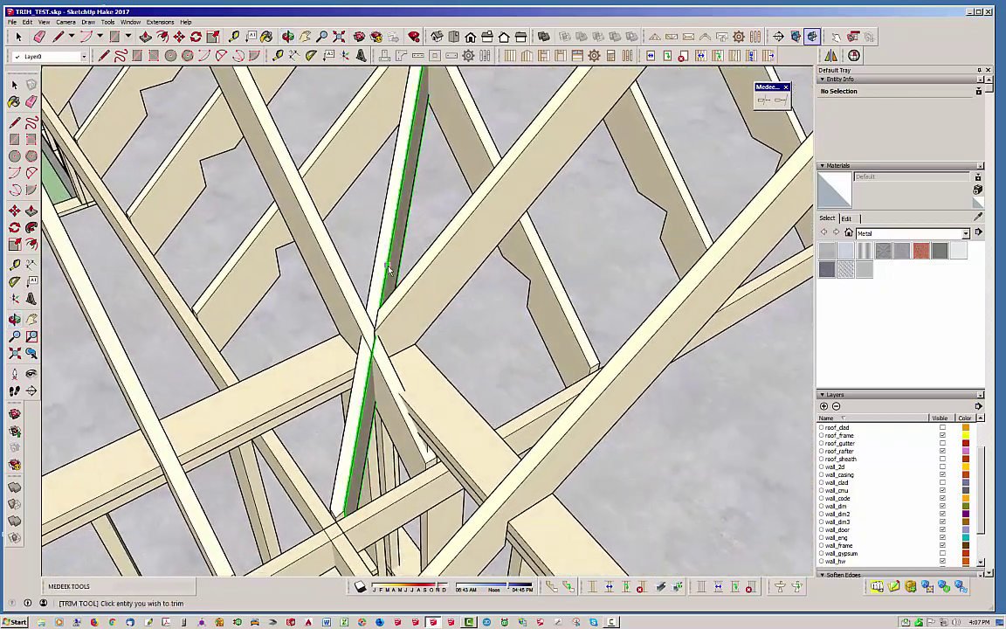
middle_drag(453, 358, 402, 333)
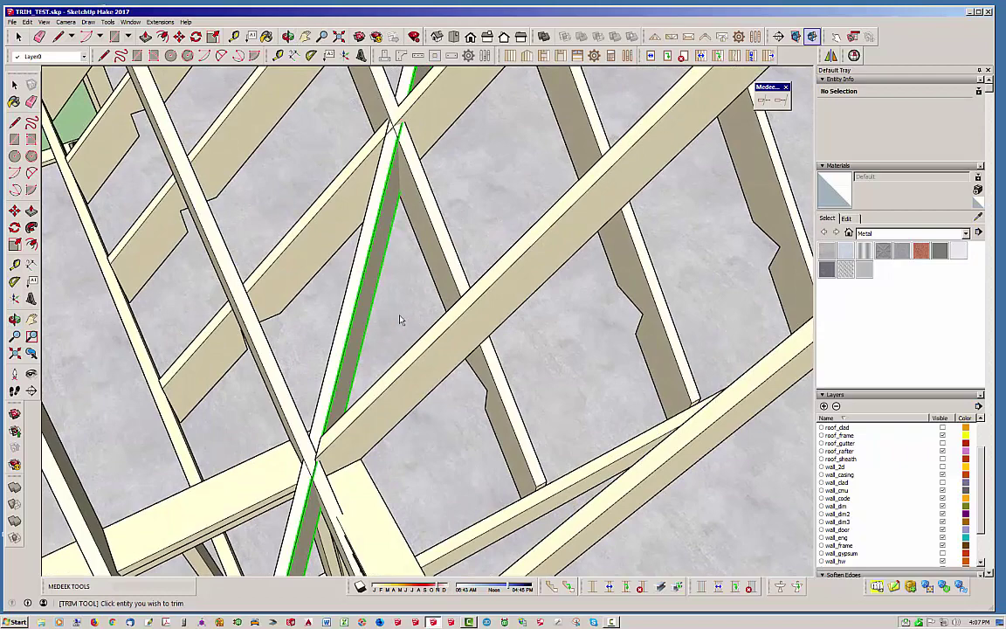
middle_drag(318, 268, 401, 212)
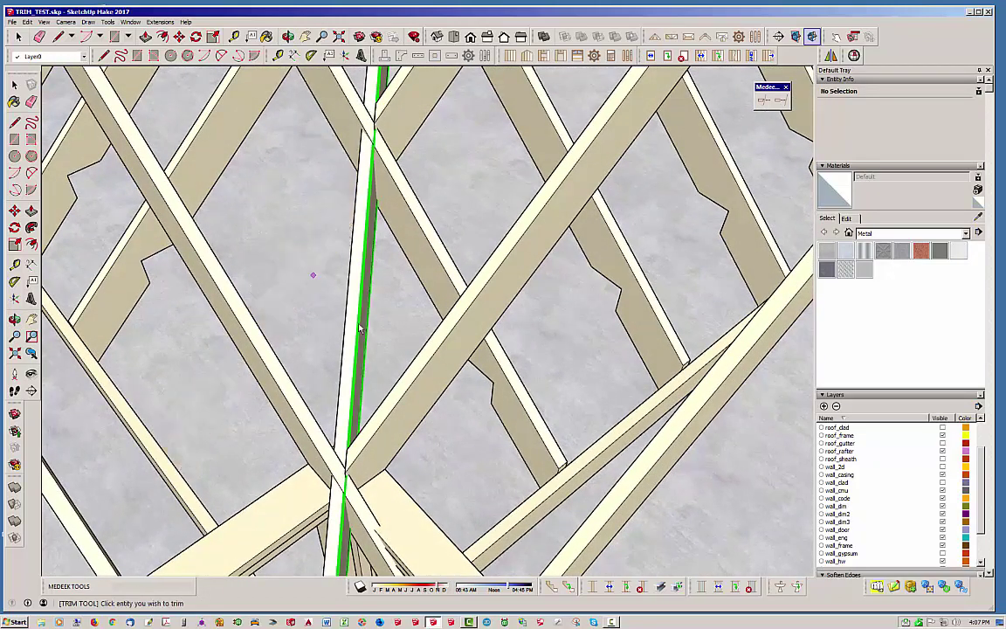
scroll(366, 174, down, 5)
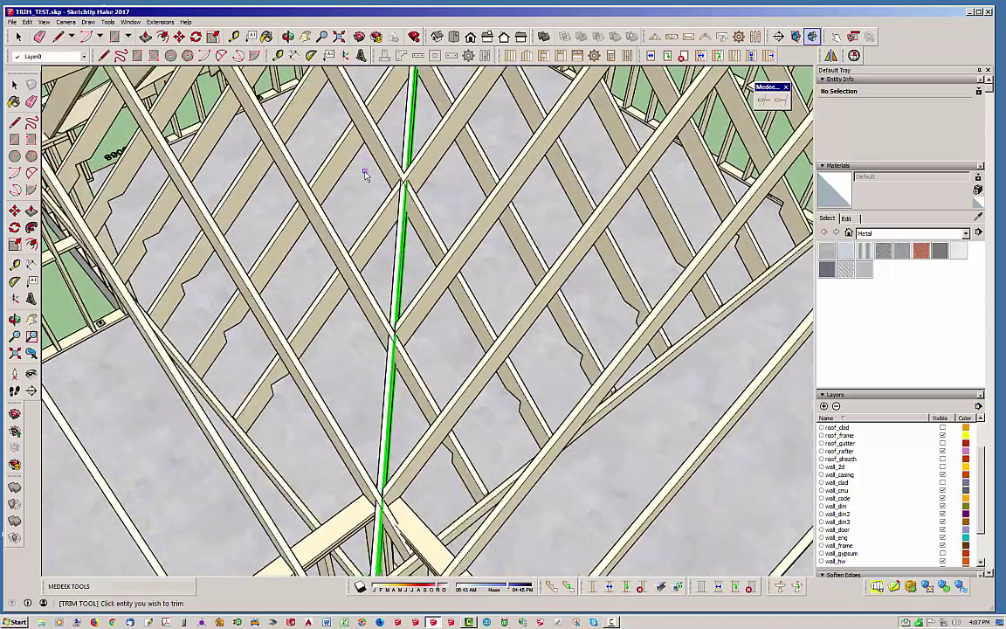
click(381, 215)
middle_drag(399, 201, 398, 274)
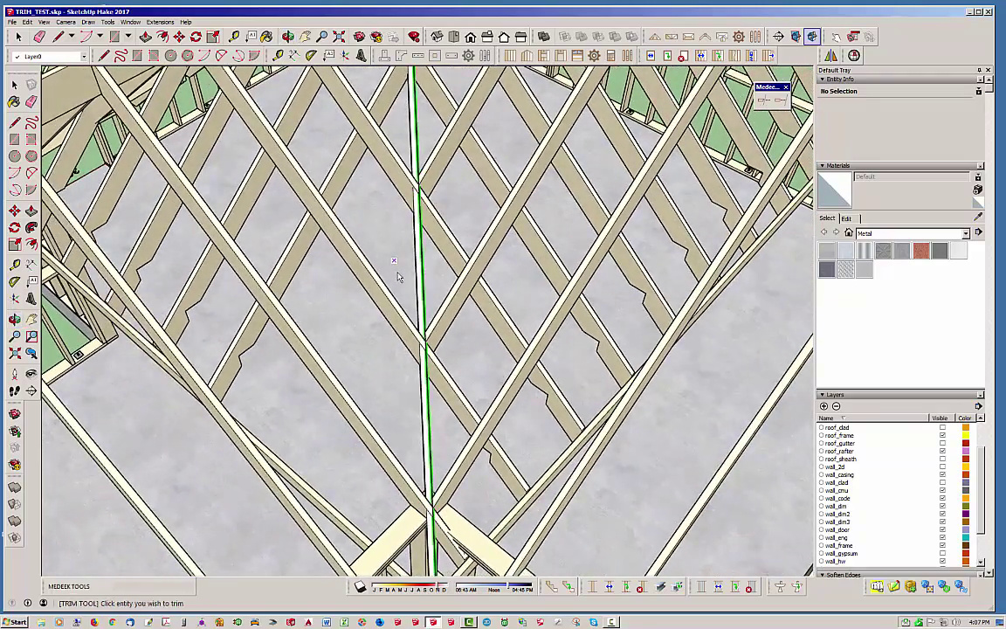
scroll(400, 271, down, 3)
scroll(415, 135, up, 2)
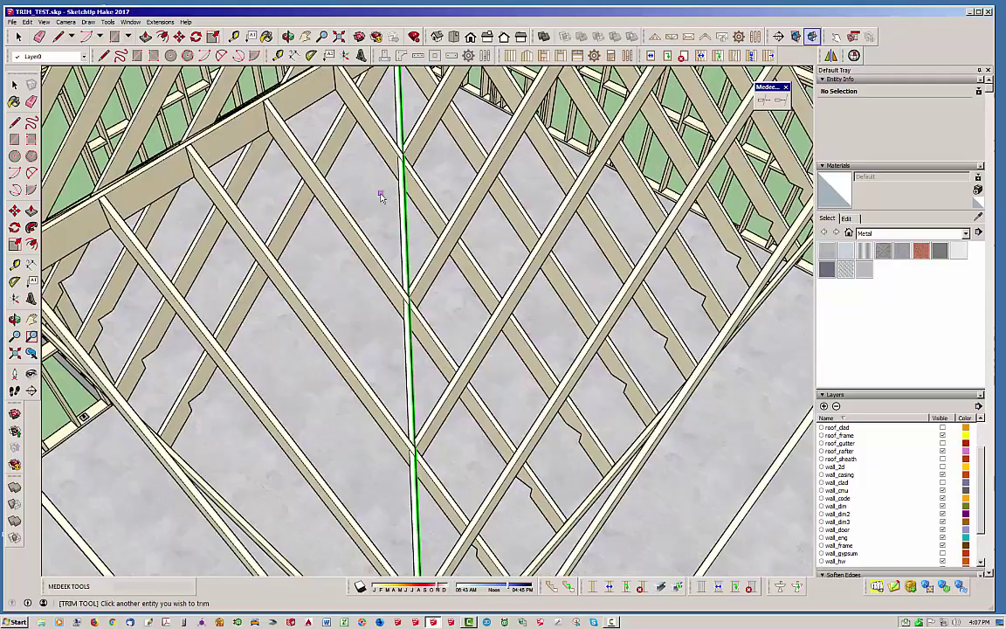
middle_drag(397, 284, 371, 311)
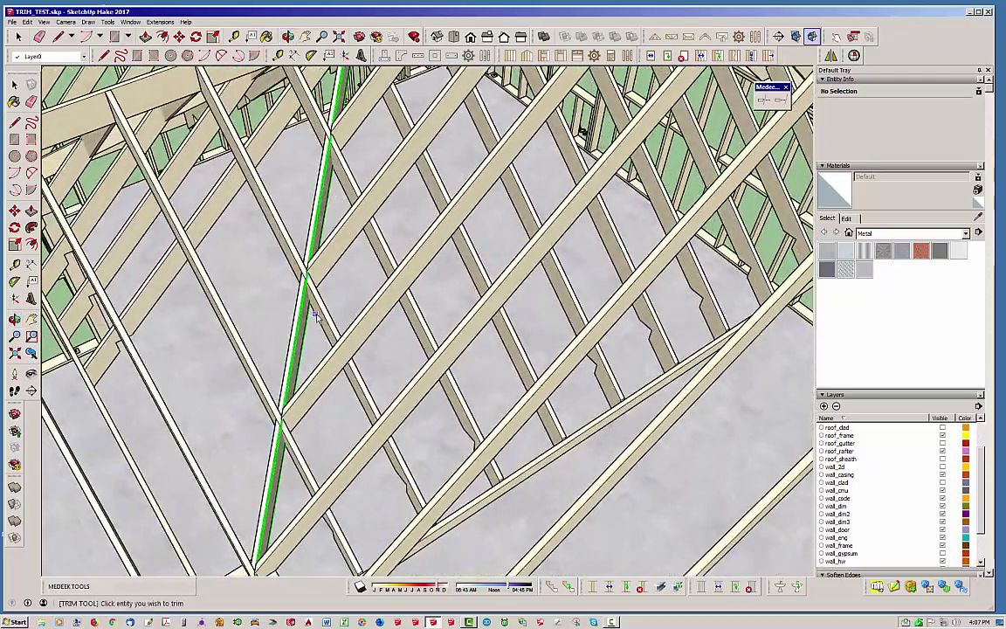
key(space)
Trim the wing's lowest rafter crossing the valley rafter at the inside corner, using the valley rafter's opposite side face as the trimming plane
middle_drag(322, 341, 566, 122)
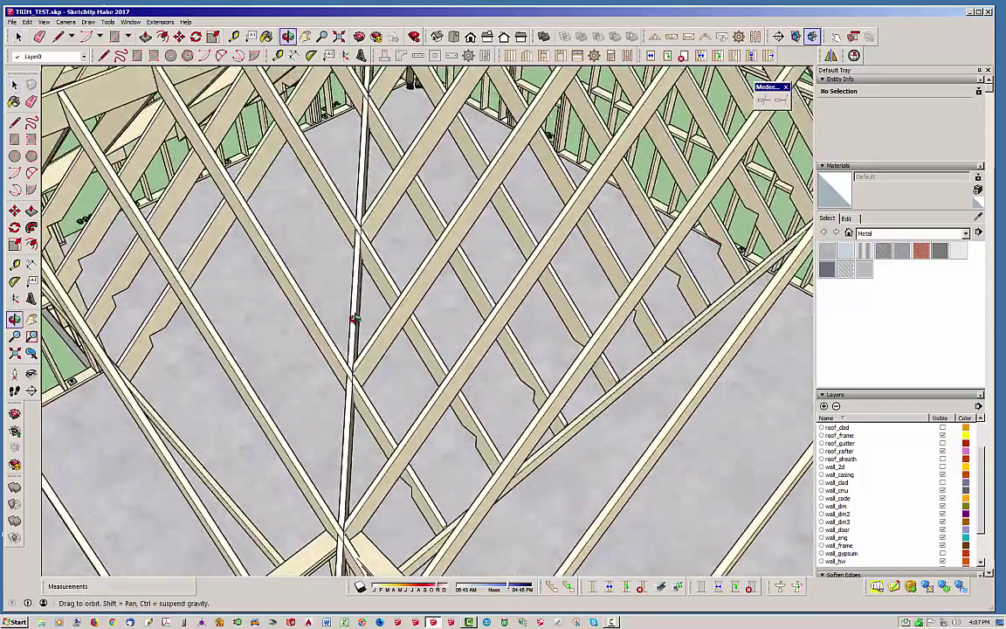
click(761, 106)
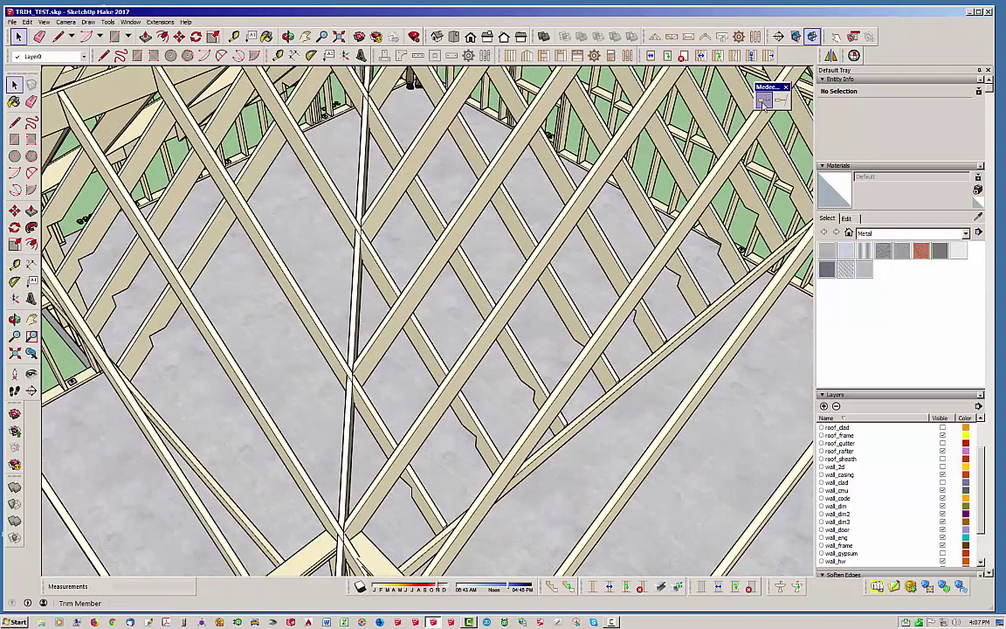
middle_drag(425, 354, 543, 435)
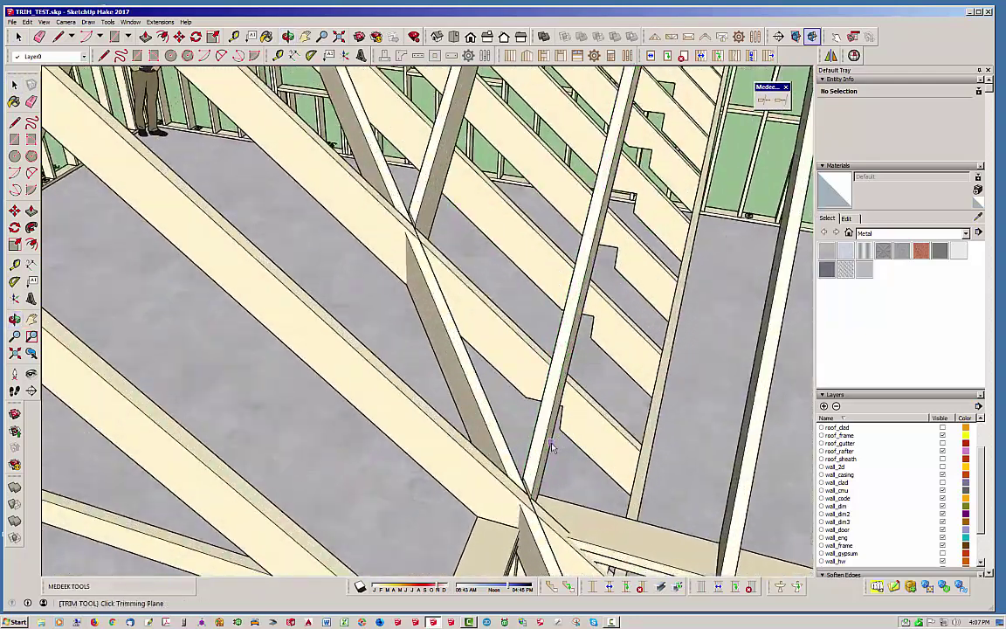
scroll(552, 447, up, 2)
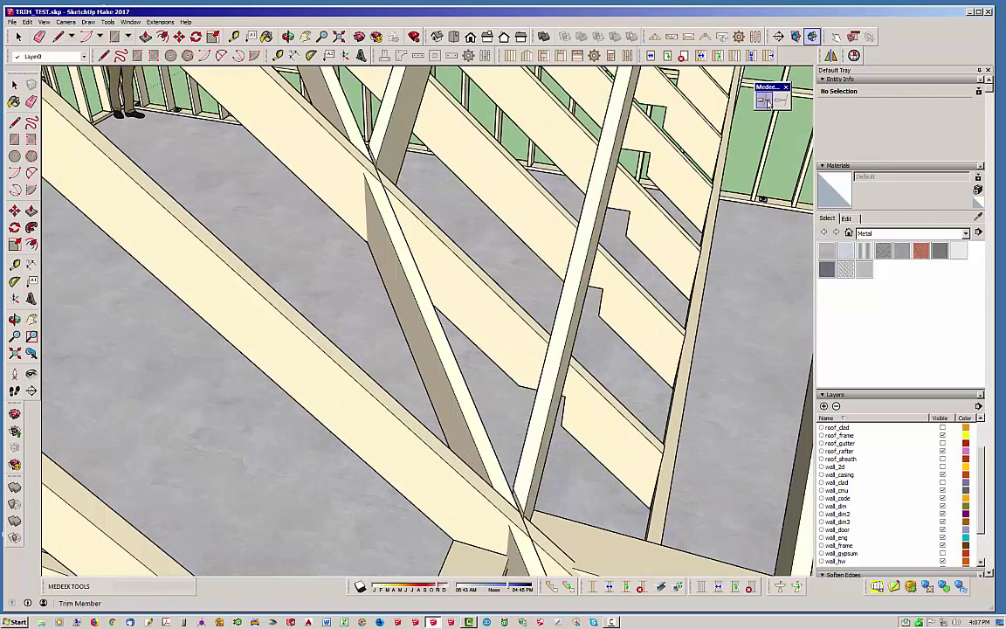
click(455, 423)
middle_drag(455, 422, 426, 472)
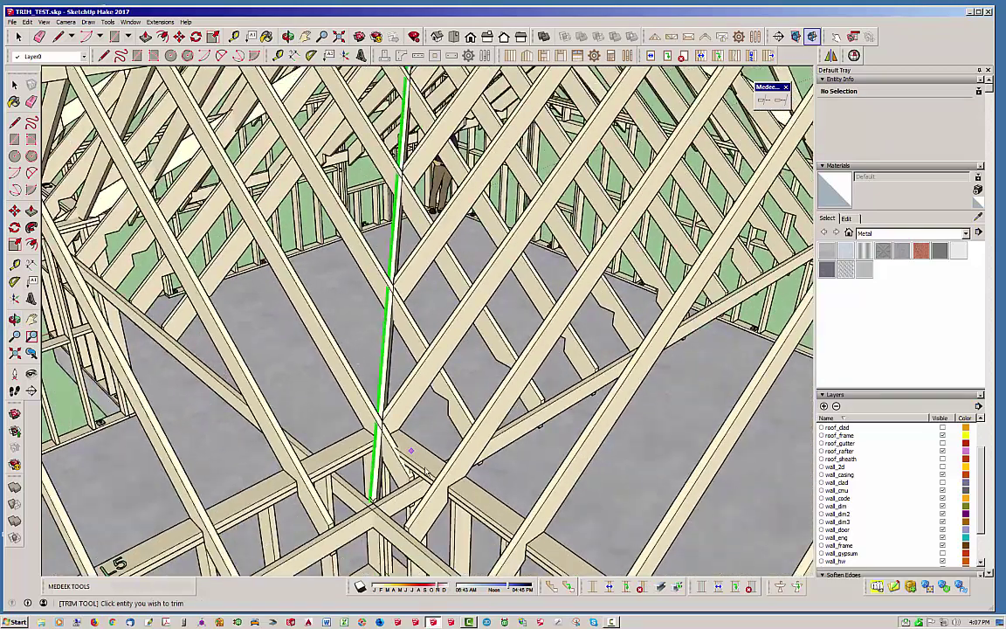
scroll(426, 471, up, 3)
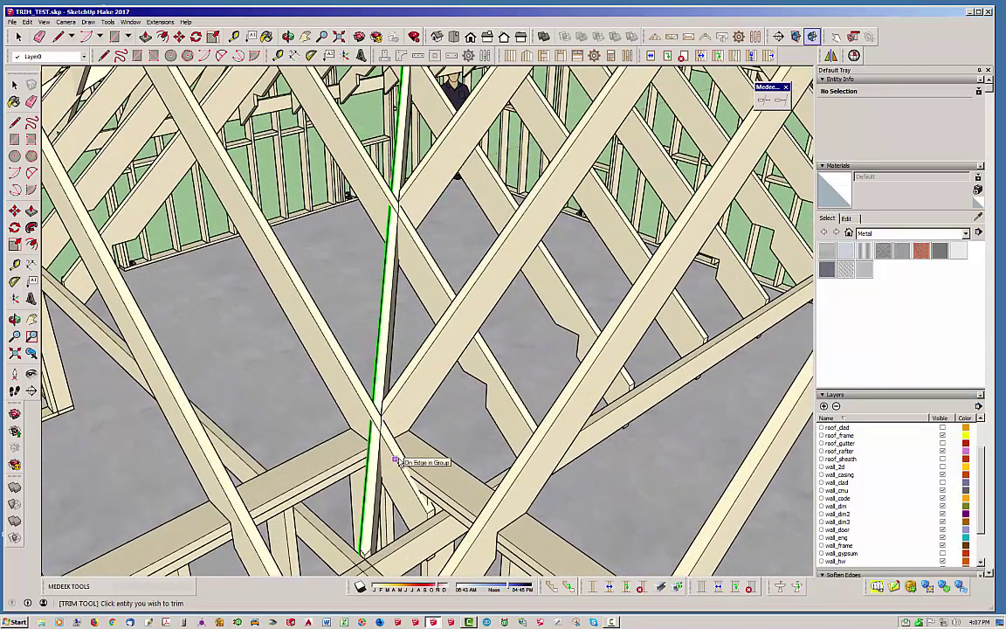
click(396, 461)
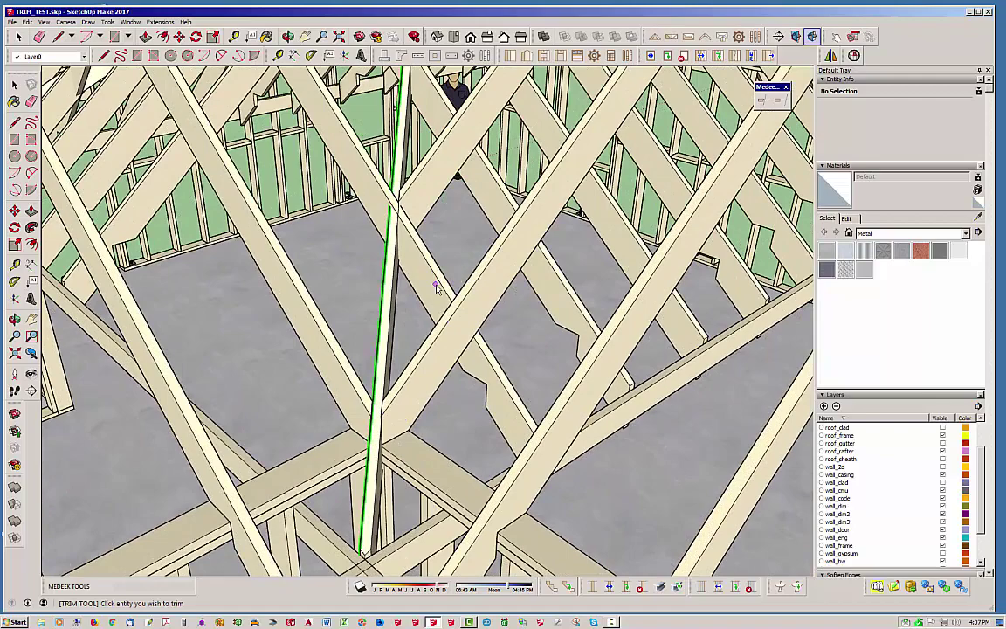
Trim the next wing rafter up the valley against the same side face of the valley rafter
middle_drag(440, 282, 380, 156)
scroll(379, 155, up, 3)
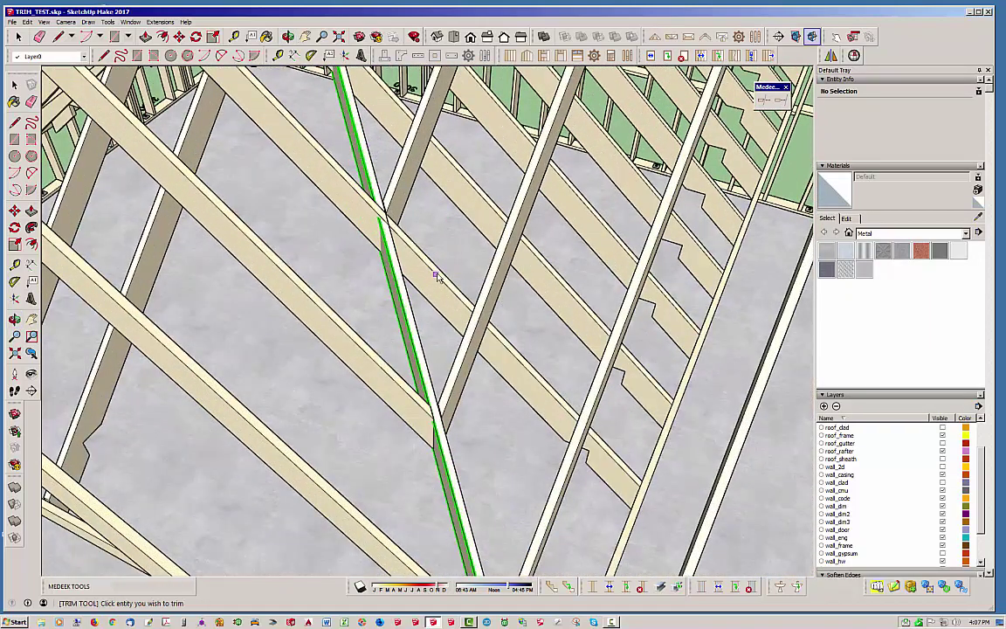
scroll(438, 279, down, 4)
scroll(447, 274, up, 2)
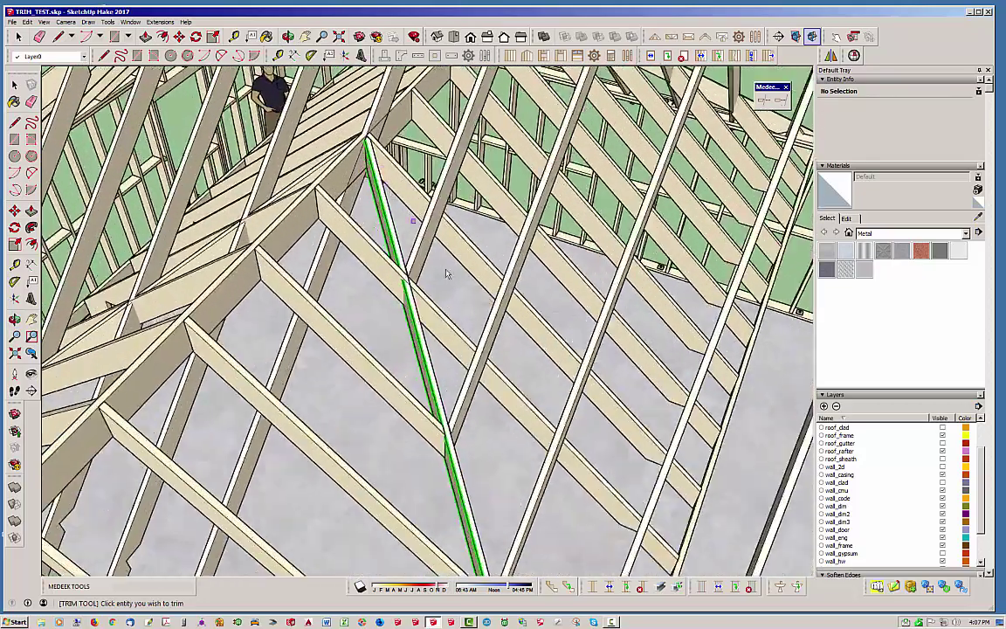
scroll(466, 345, up, 2)
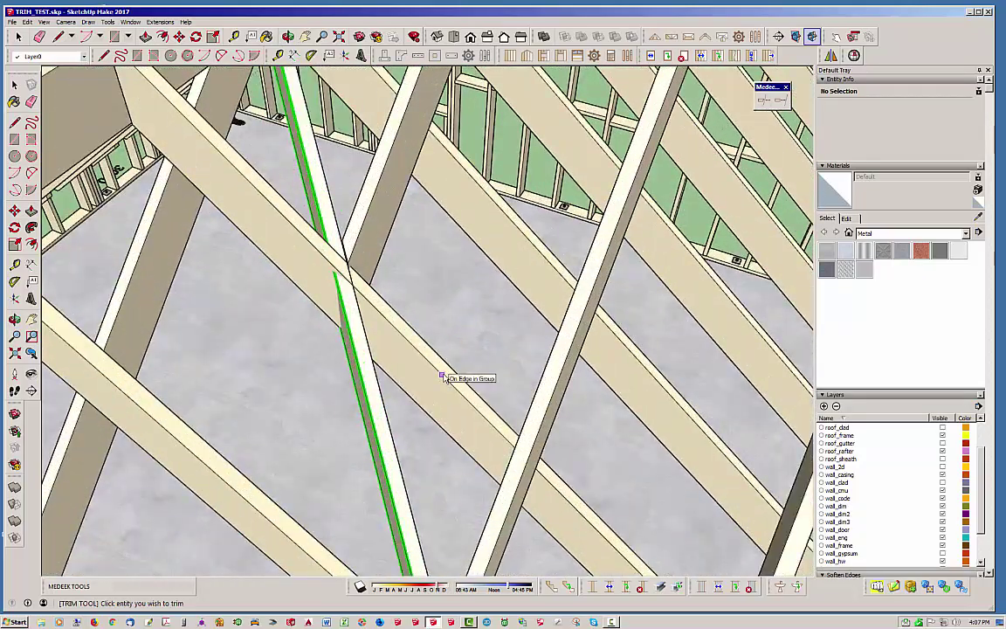
click(444, 378)
middle_drag(404, 357, 483, 370)
scroll(511, 369, down, 2)
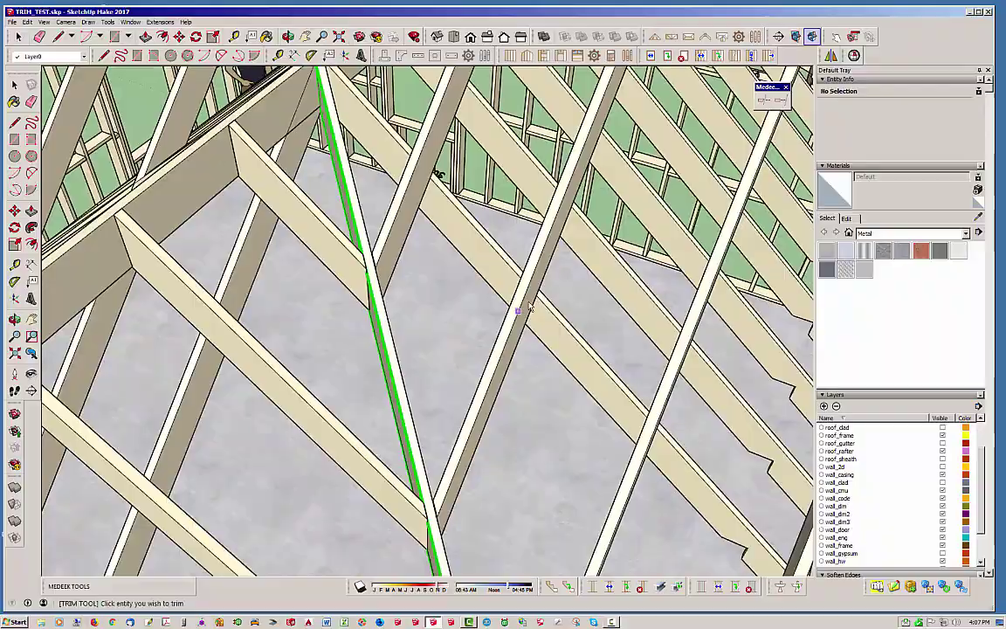
Trim the wing rafters that overrun the valley on the wing's other side, using that valley rafter's wing-side face as the trimming plane
scroll(528, 307, down, 2)
scroll(485, 270, down, 3)
middle_drag(468, 311, 510, 326)
scroll(450, 291, up, 3)
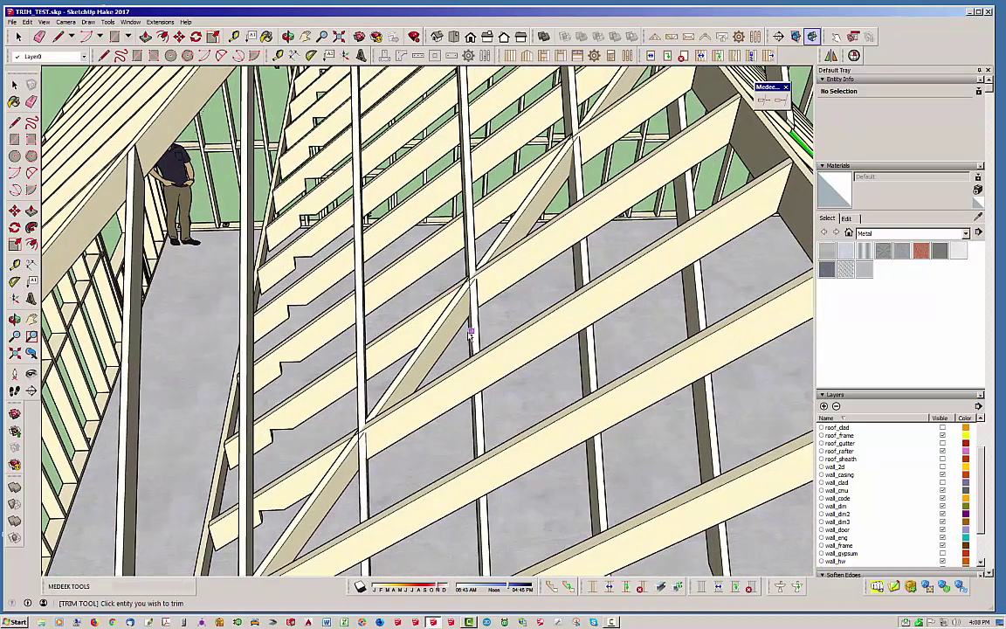
click(455, 340)
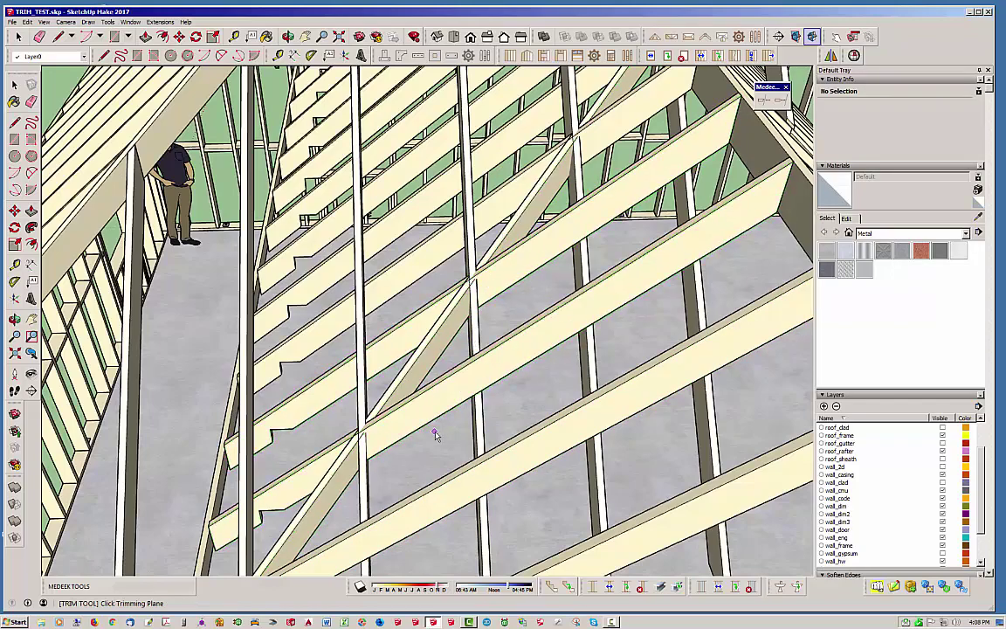
middle_drag(435, 435, 404, 407)
click(479, 329)
click(401, 415)
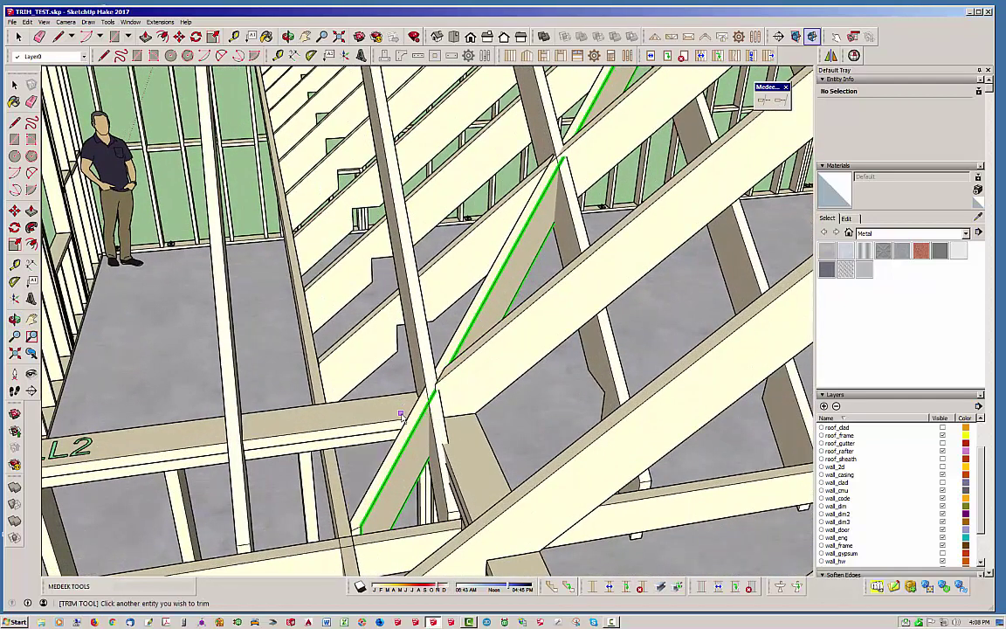
click(470, 243)
Trim the main roof's upper rafter crossing this second valley, using the valley rafter's opposite side face as the trimming plane
middle_drag(467, 232, 594, 306)
click(517, 260)
scroll(717, 310, up, 4)
click(674, 358)
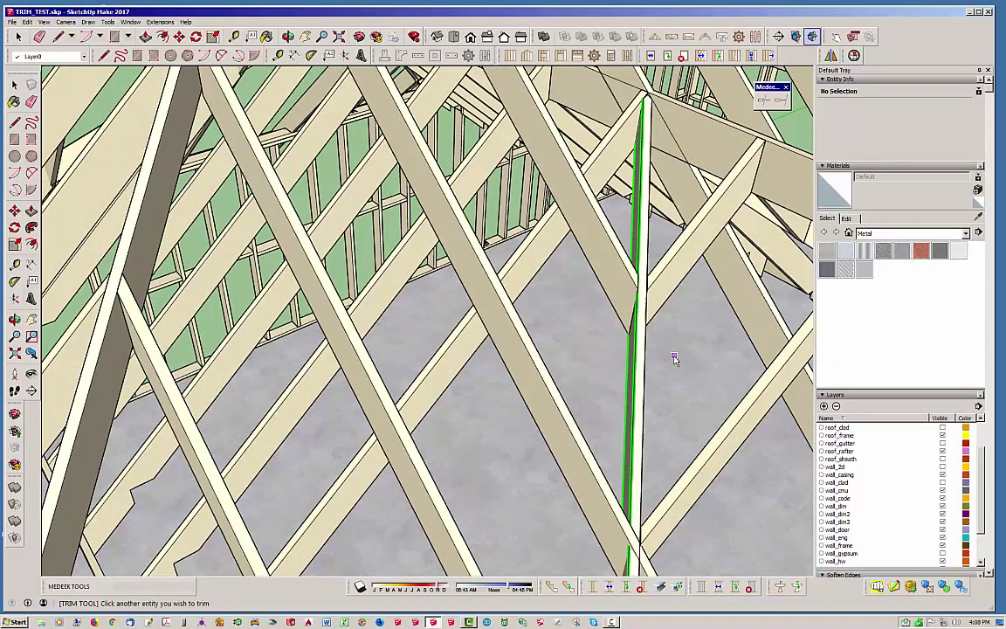
Trim the main roof's remaining rafters down the second valley to the inside corner near WALL2 against the same valley rafter face
scroll(436, 204, down, 5)
scroll(515, 354, up, 3)
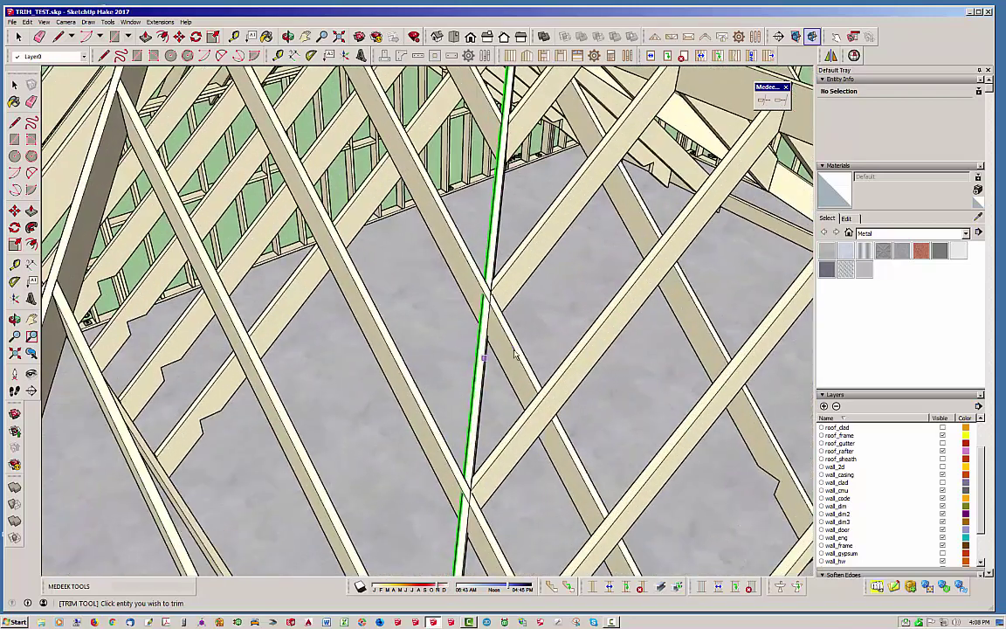
middle_drag(507, 344, 419, 389)
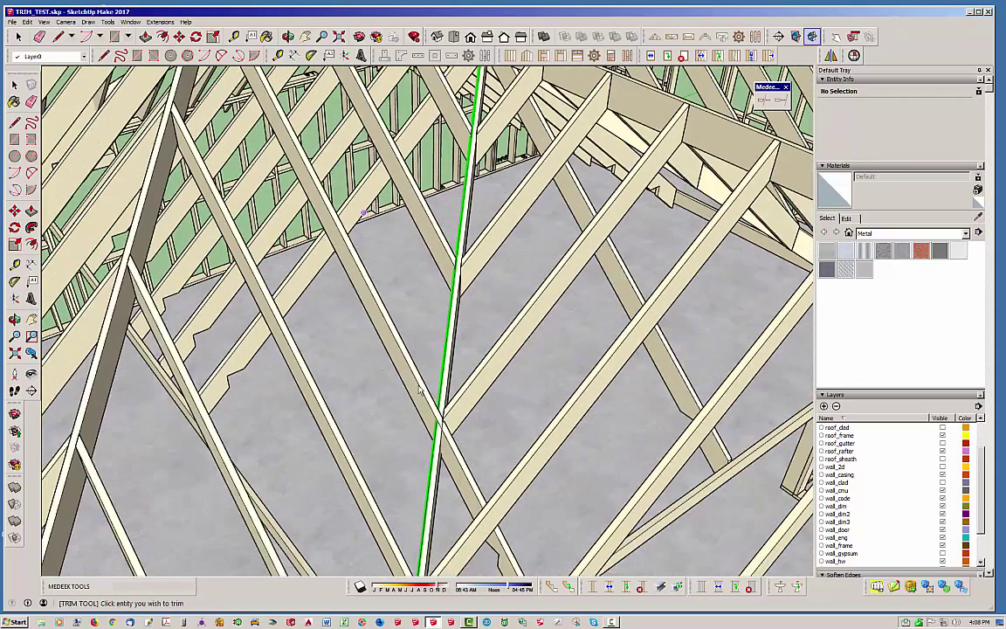
click(462, 467)
scroll(343, 273, down, 4)
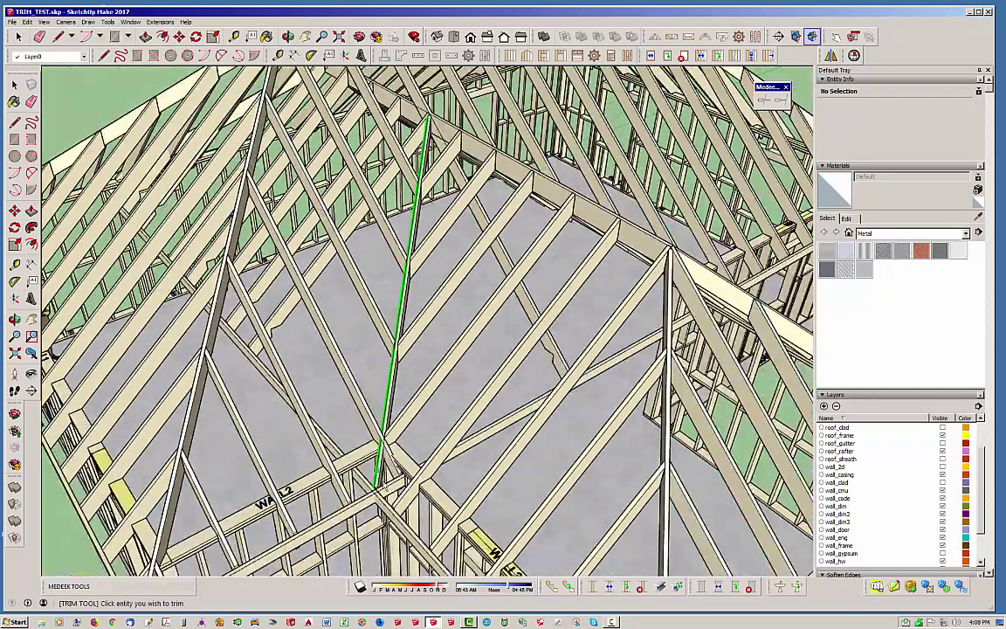
scroll(404, 471, up, 3)
scroll(403, 470, up, 3)
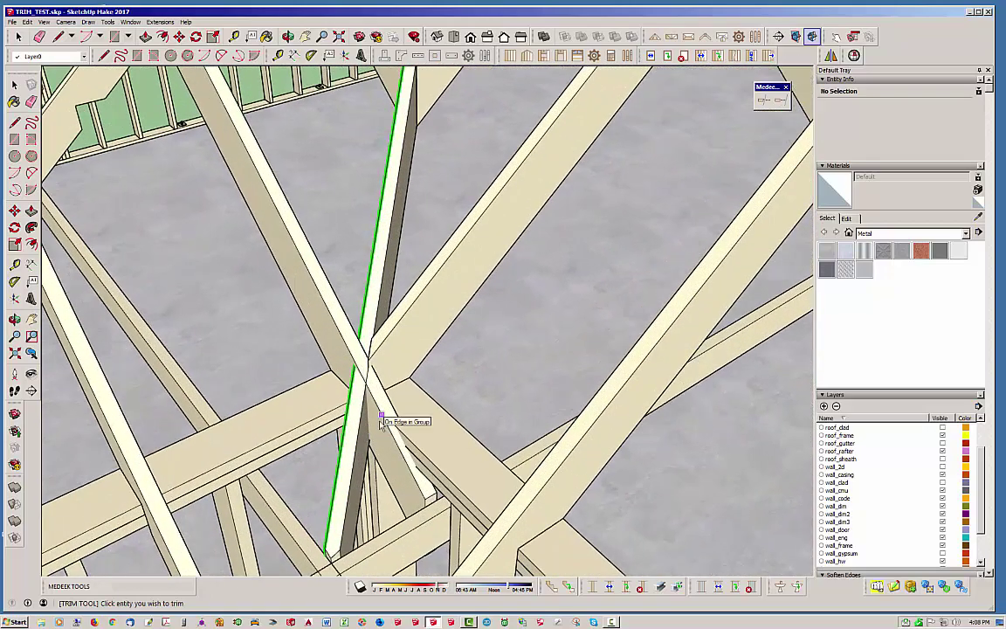
middle_drag(351, 392, 339, 455)
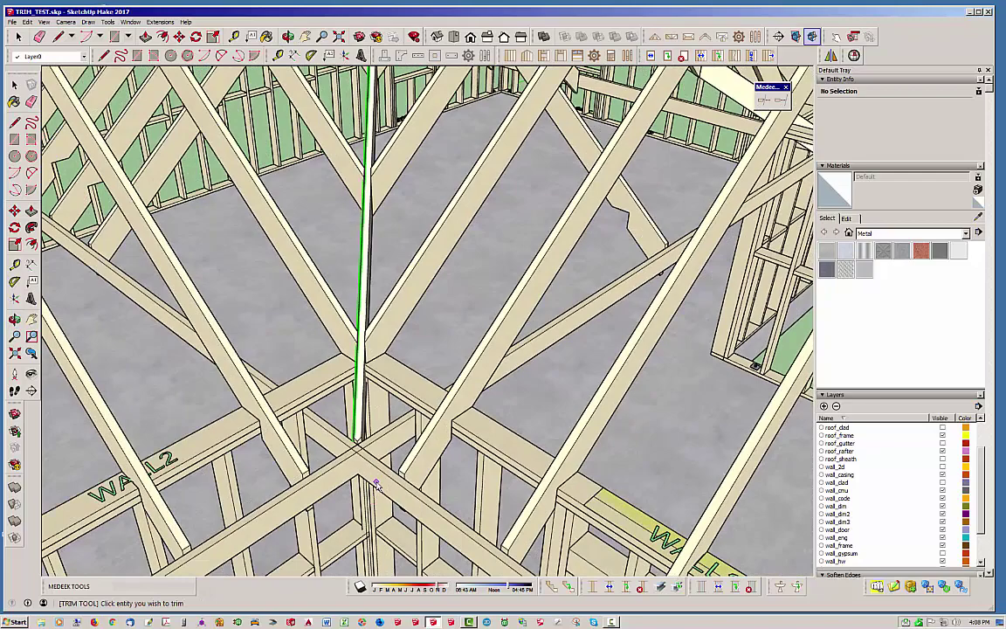
Trim the wing's overrunning eave board at the inside corner near WALL2, using the crossing main eave board's outer face as the trimming plane
scroll(340, 479, up, 2)
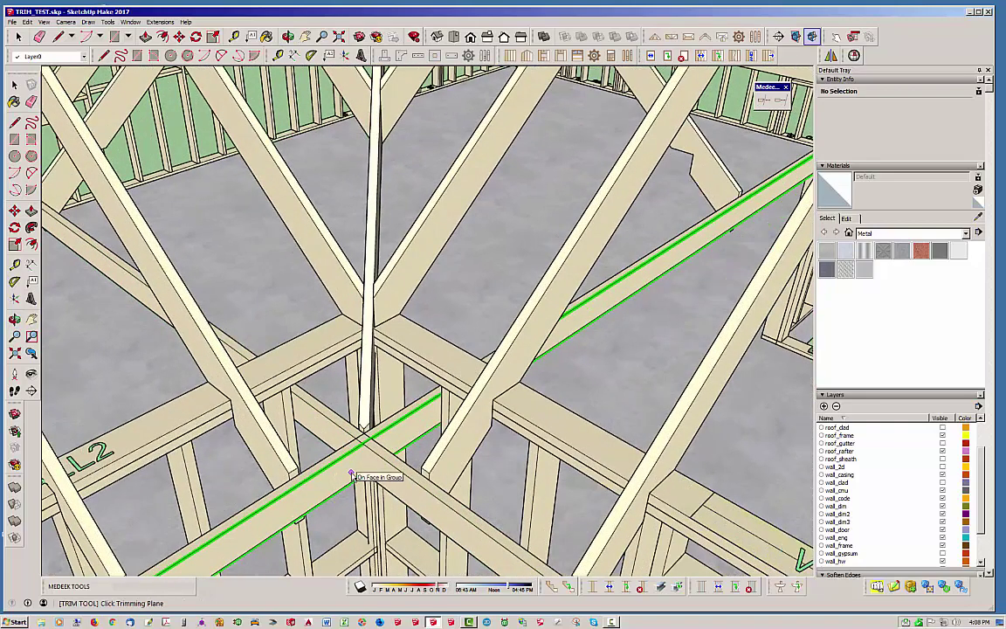
click(352, 477)
click(343, 429)
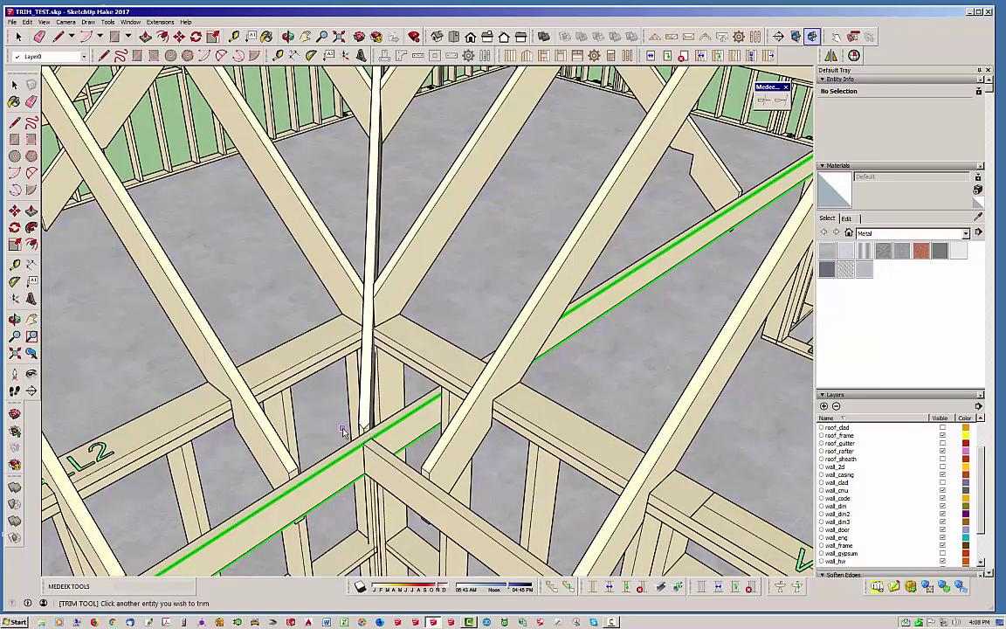
Trim the wing's other eave board at the opposite inside corner against the same main eave board face
scroll(262, 510, down, 5)
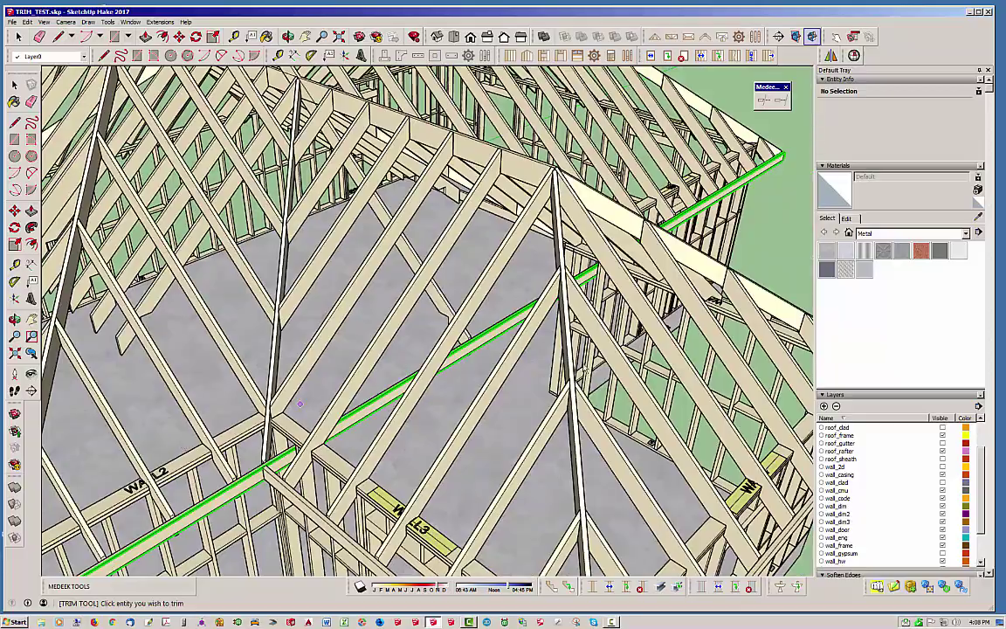
middle_drag(586, 371, 240, 422)
scroll(513, 453, up, 5)
scroll(510, 448, up, 1)
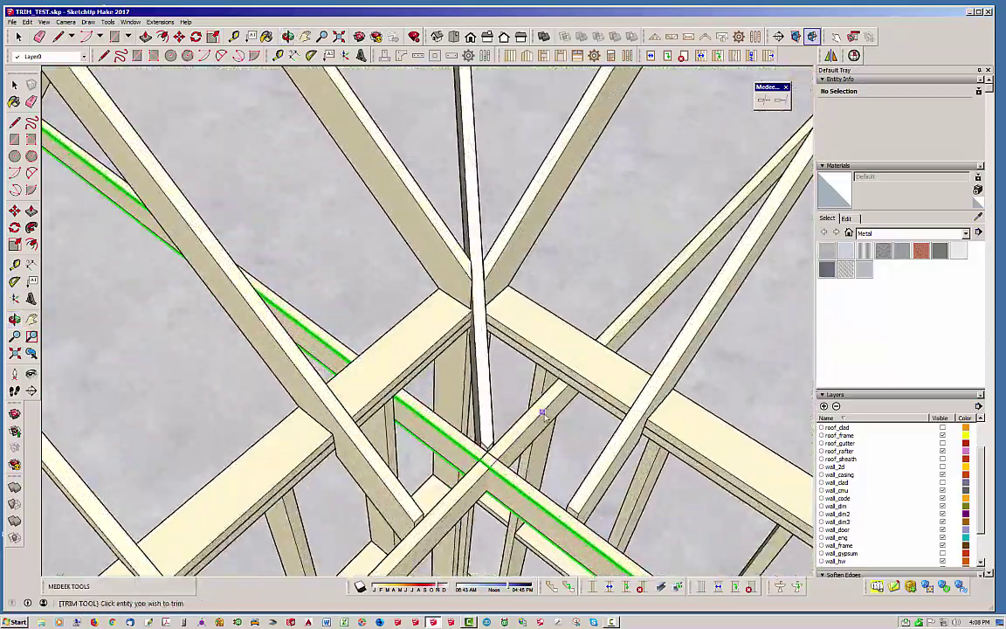
click(543, 416)
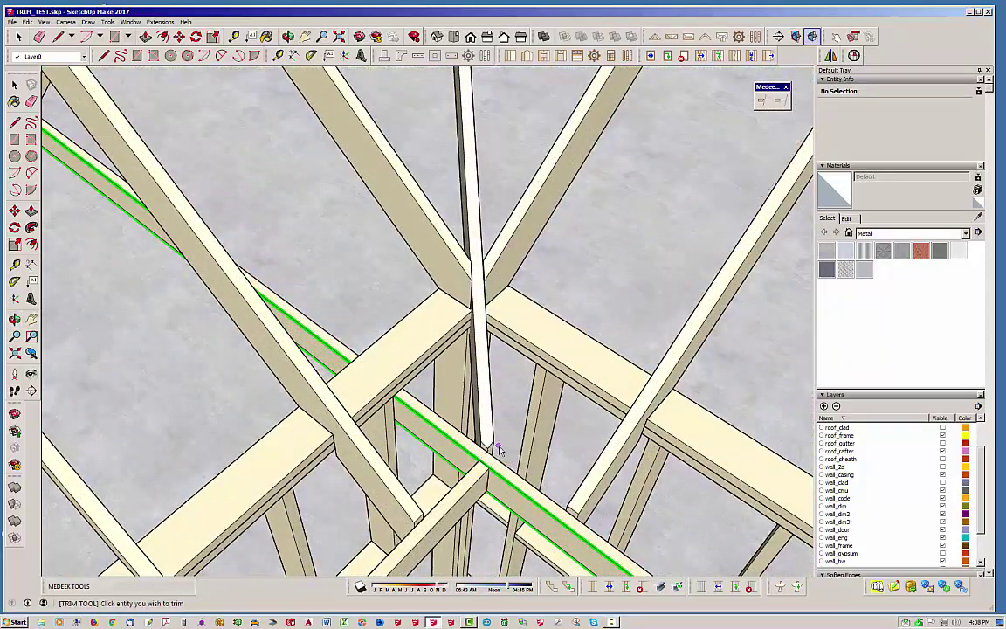
Cut the main roof's eave board at this inside corner, using the side face of the wing's eave board as the trimming plane
middle_drag(499, 449, 472, 378)
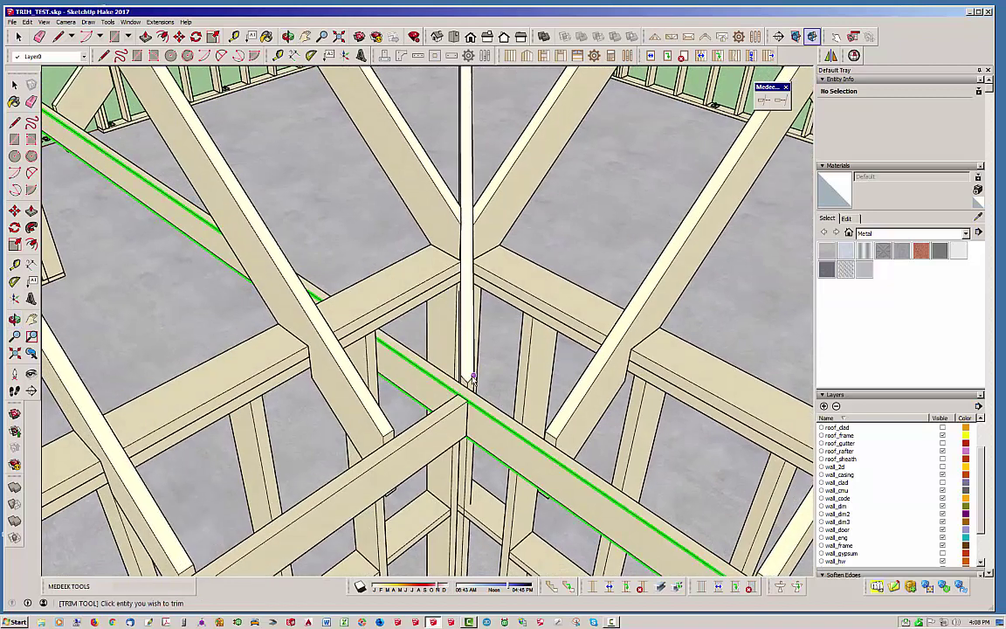
click(486, 426)
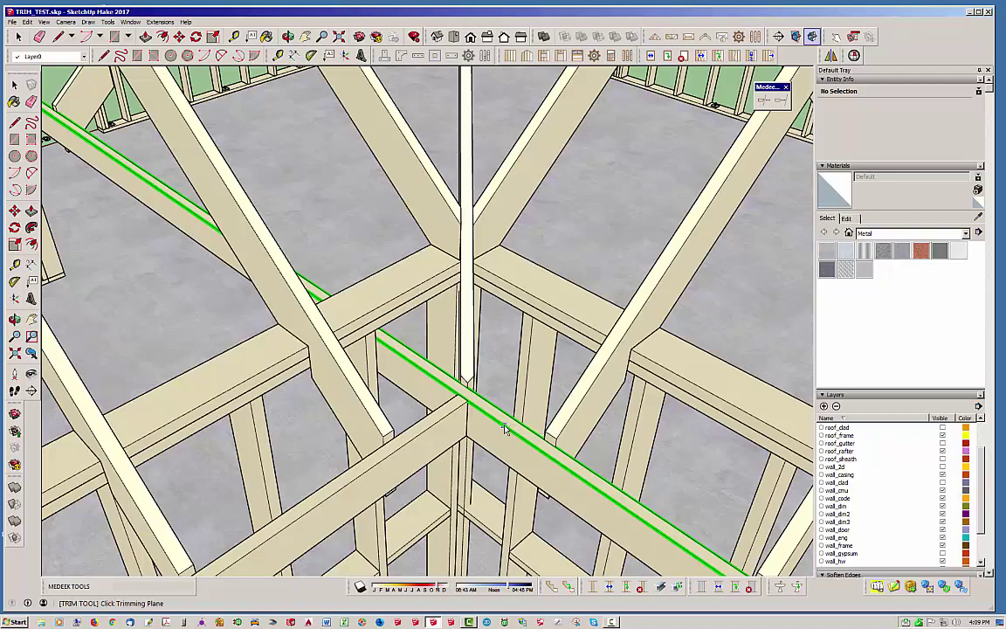
middle_drag(504, 427, 629, 376)
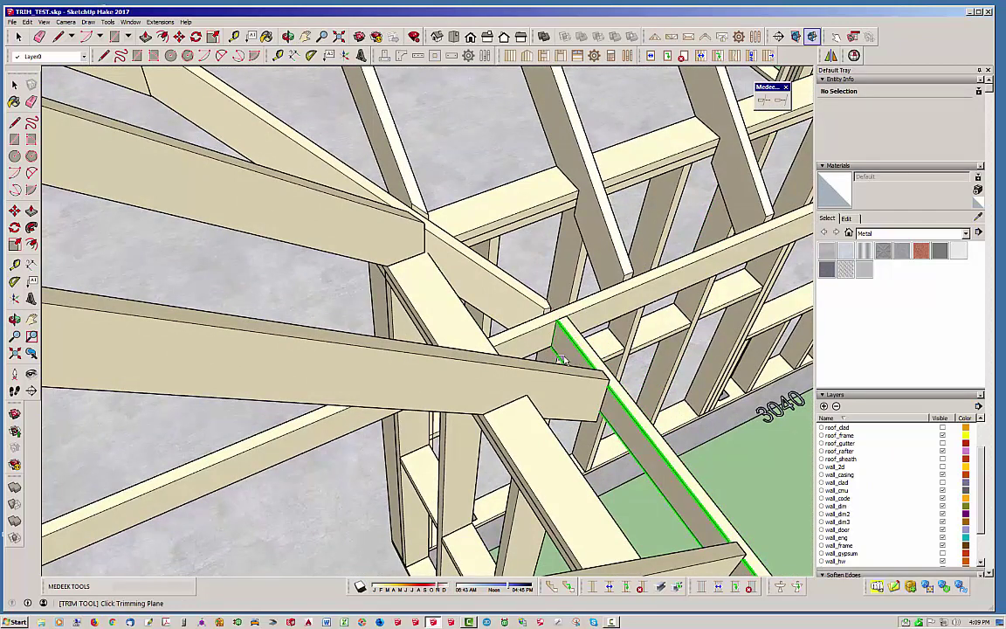
click(569, 356)
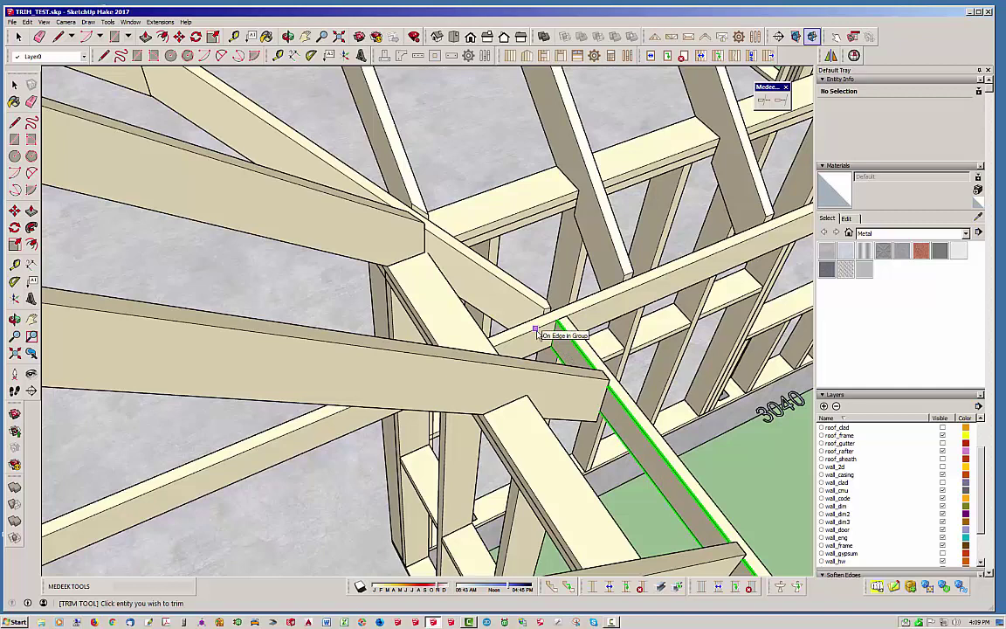
click(536, 331)
scroll(565, 329, up, 4)
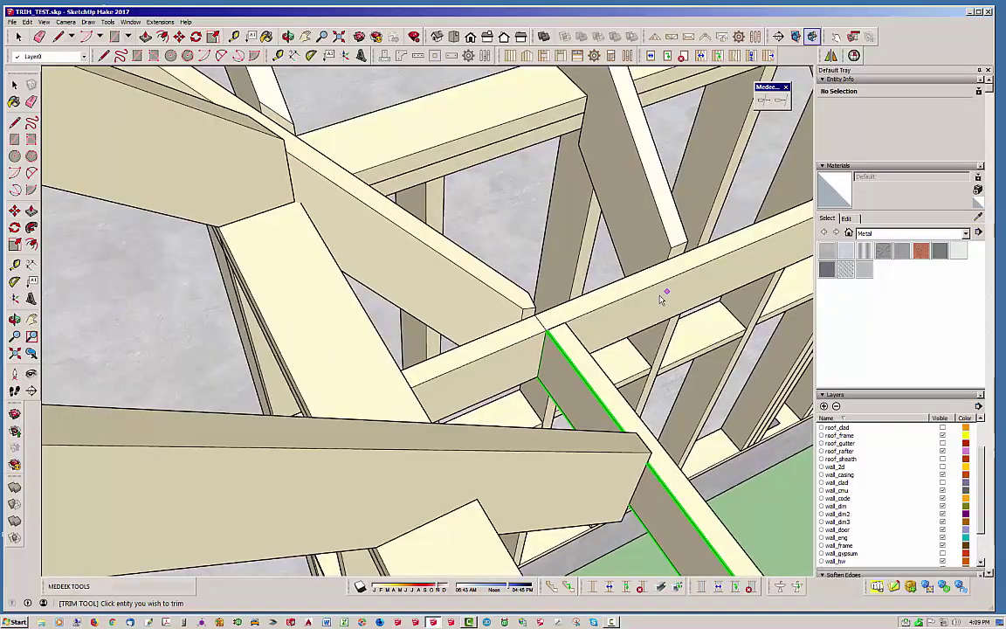
Trim the main eave board's leftover stretch across the wing opening at the WALL2 corner against the wing's eave board there
middle_drag(484, 260, 287, 463)
scroll(287, 463, down, 3)
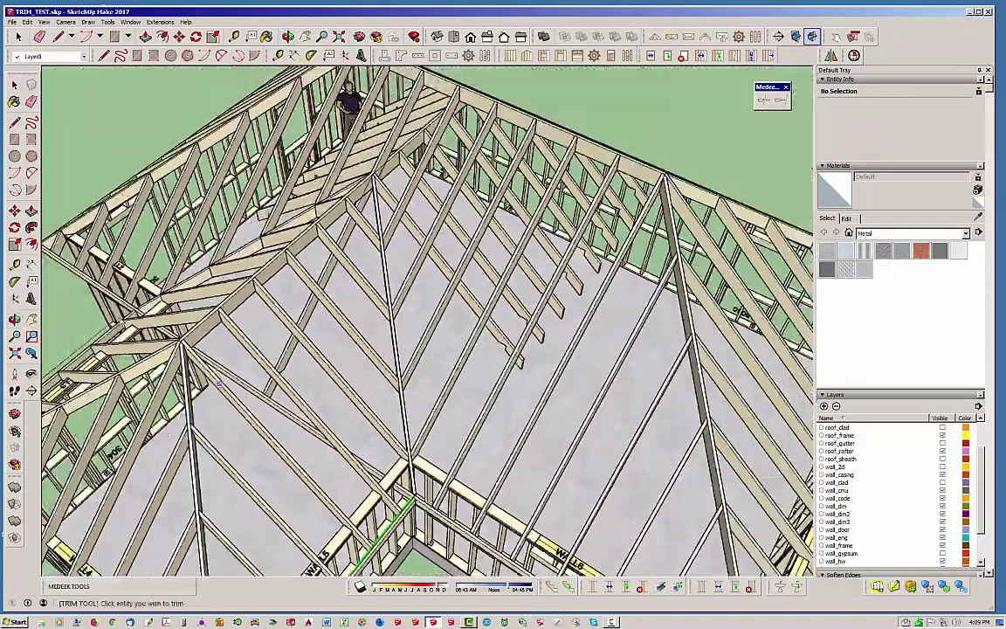
scroll(75, 294, up, 3)
scroll(75, 295, up, 4)
middle_drag(159, 340, 280, 423)
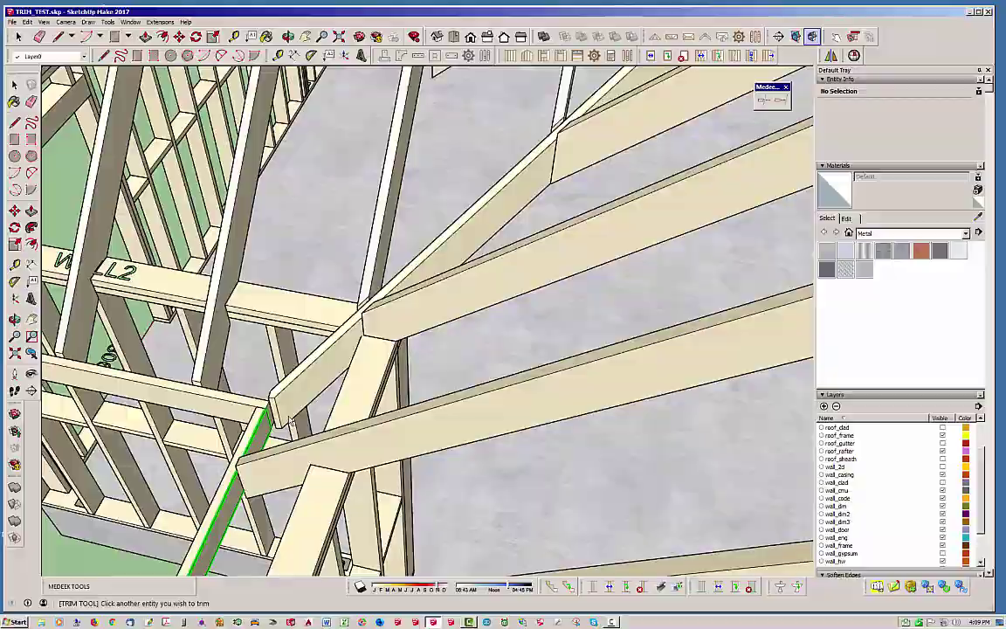
scroll(238, 318, down, 4)
scroll(238, 318, down, 3)
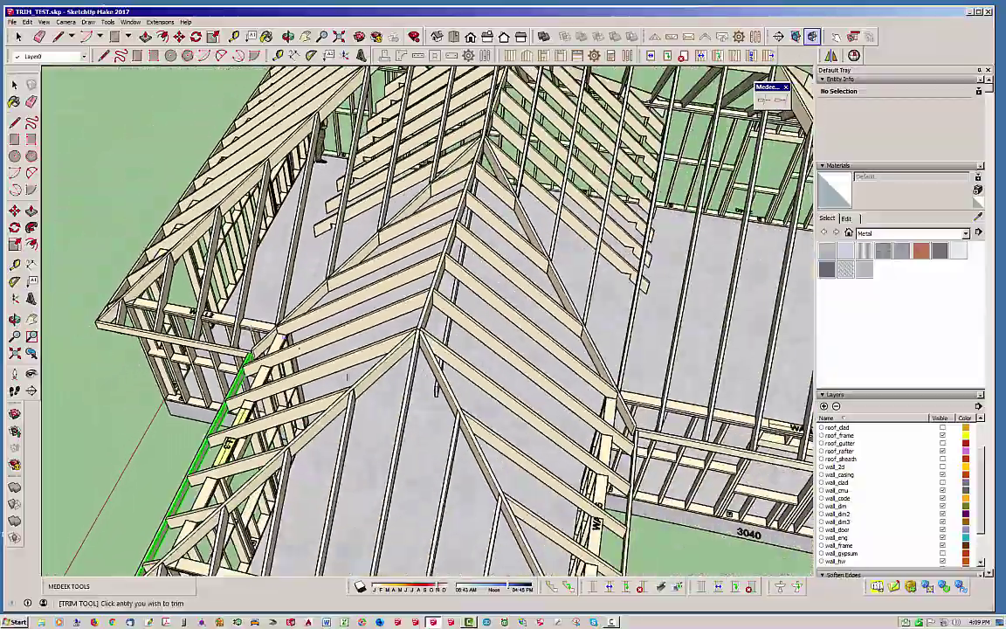
Trim the wing's ridge board where it overruns the valley junction, using the side face of the wing rafter at that junction as trimming plane
middle_drag(238, 319, 218, 255)
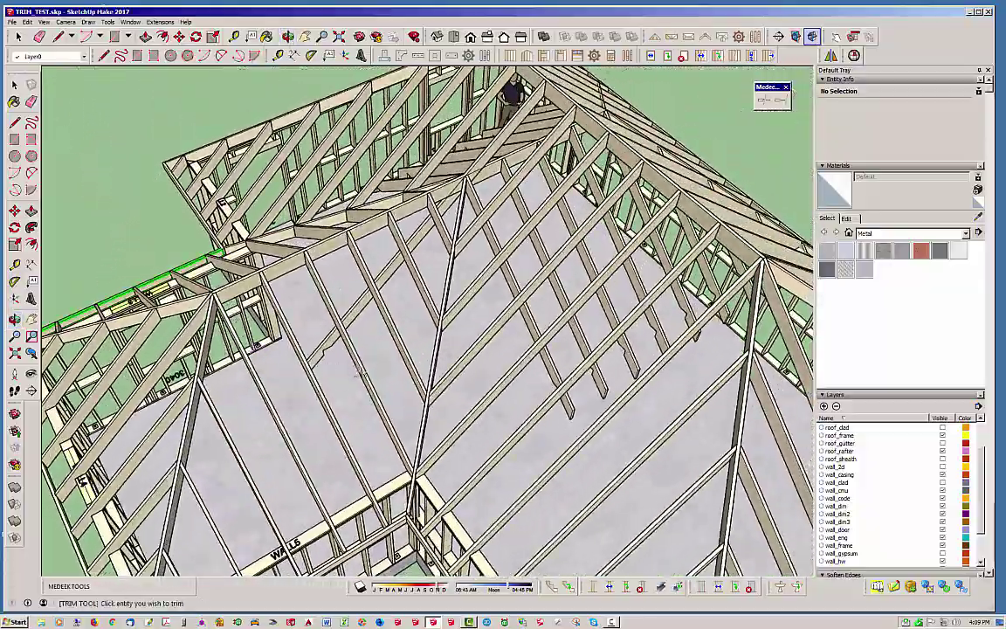
scroll(419, 149, up, 5)
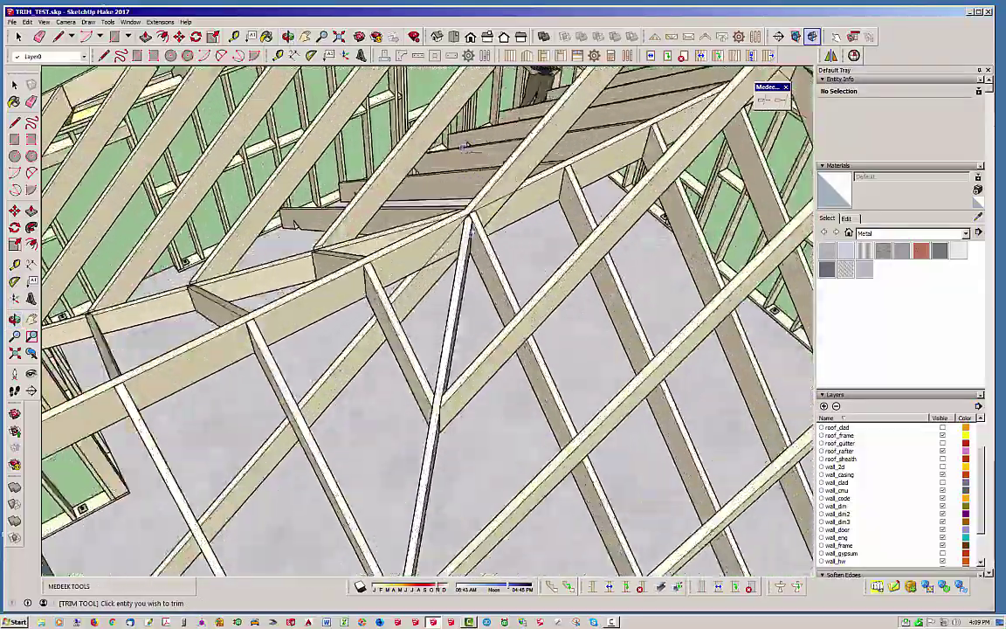
scroll(464, 148, up, 3)
middle_drag(479, 207, 489, 289)
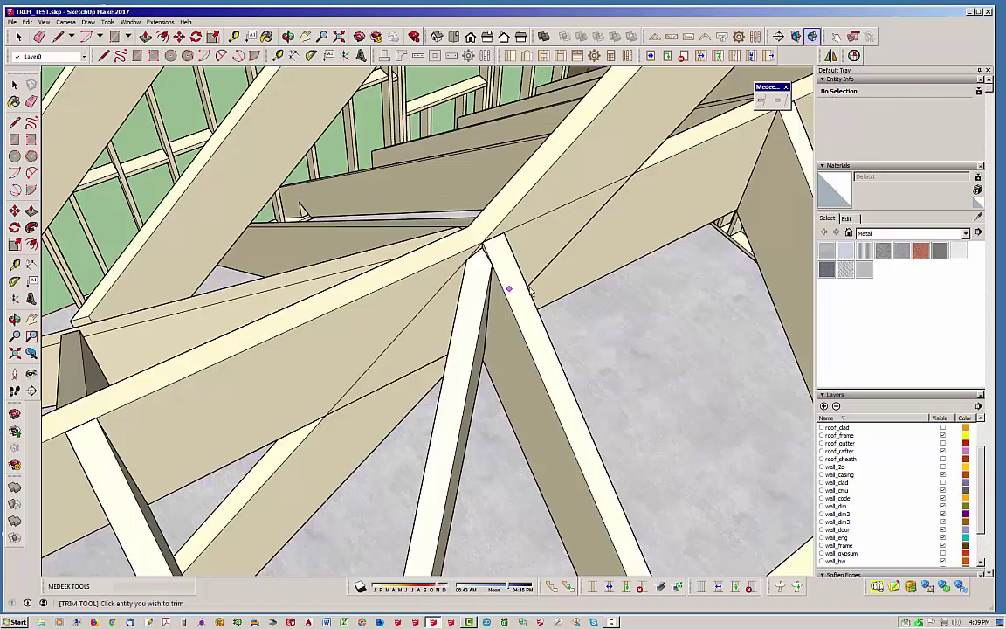
click(654, 196)
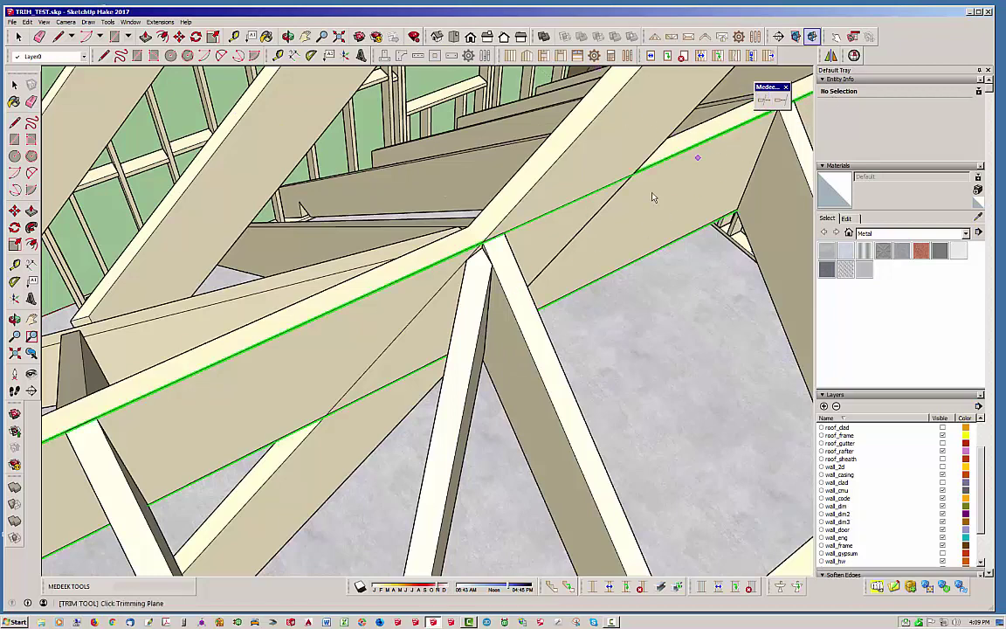
click(517, 358)
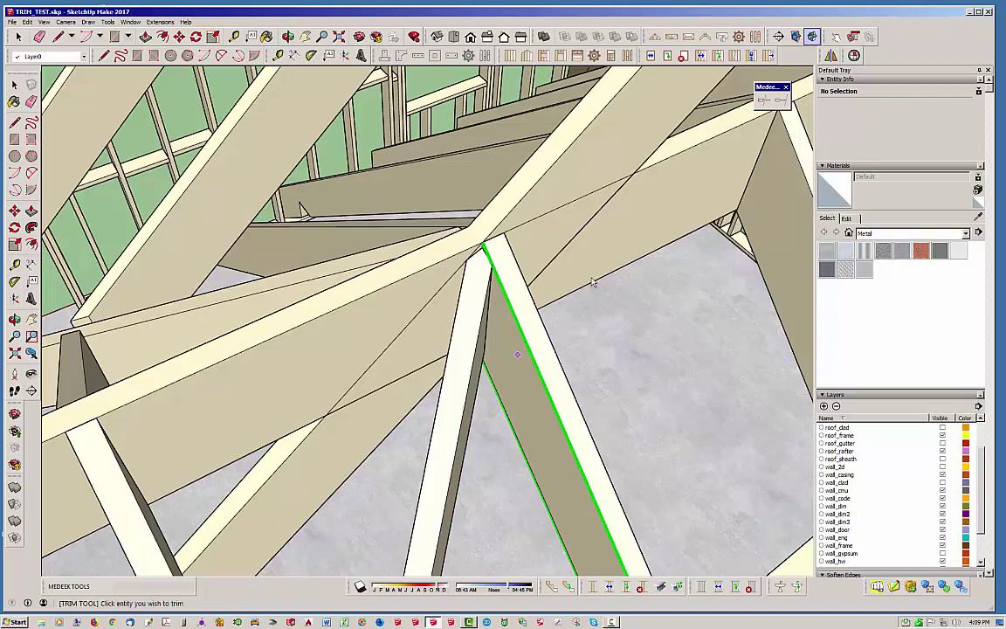
click(678, 156)
Trim the main roof rafter running through the wing's ridge end against the same rafter face, then leave the Trim tool
middle_drag(512, 288, 496, 270)
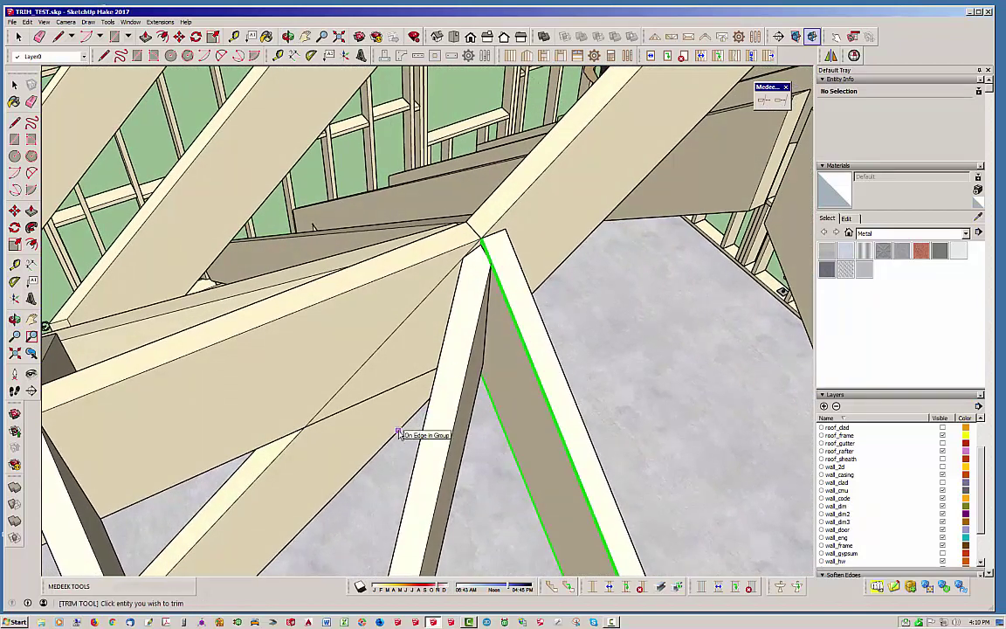
click(398, 434)
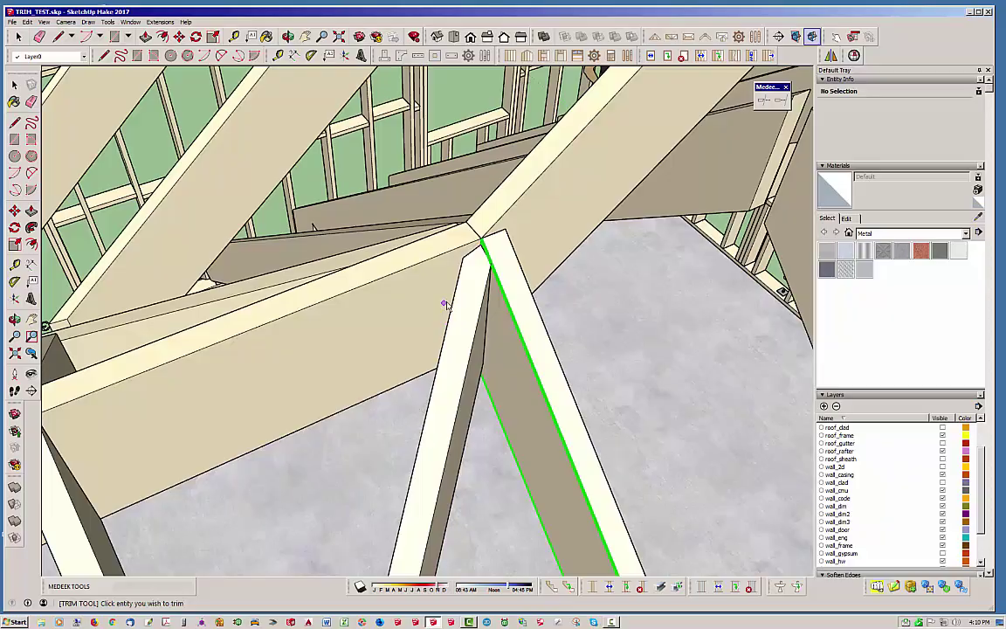
middle_drag(445, 303, 552, 478)
scroll(386, 221, down, 6)
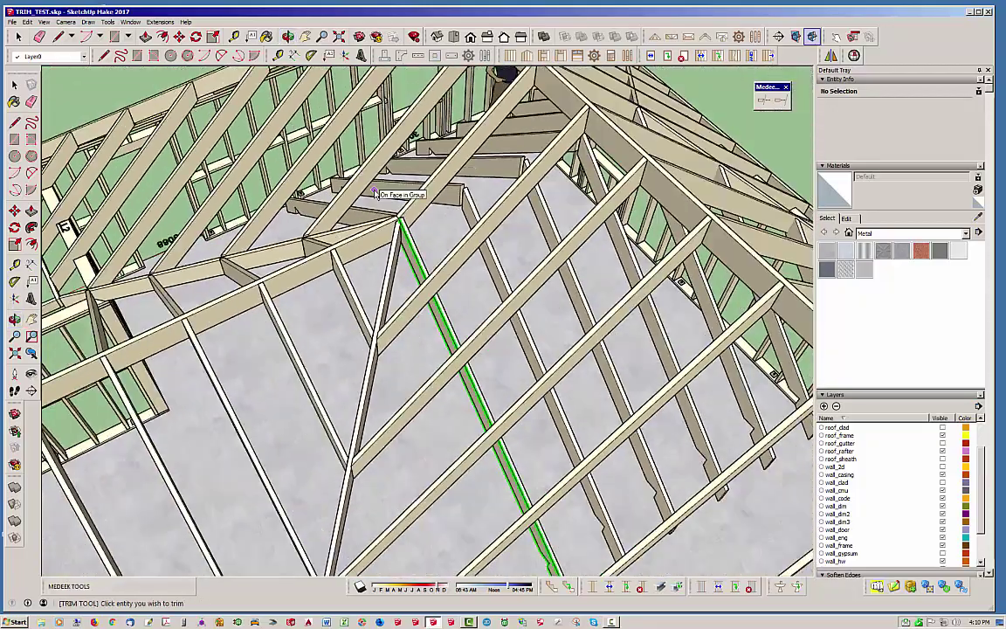
middle_drag(375, 193, 425, 242)
scroll(426, 245, up, 3)
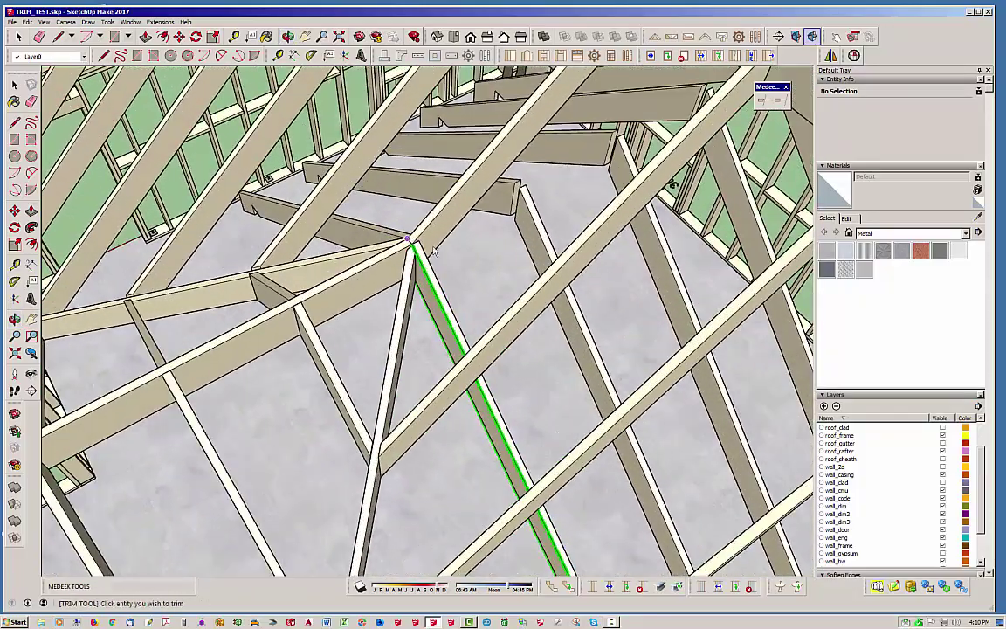
click(18, 37)
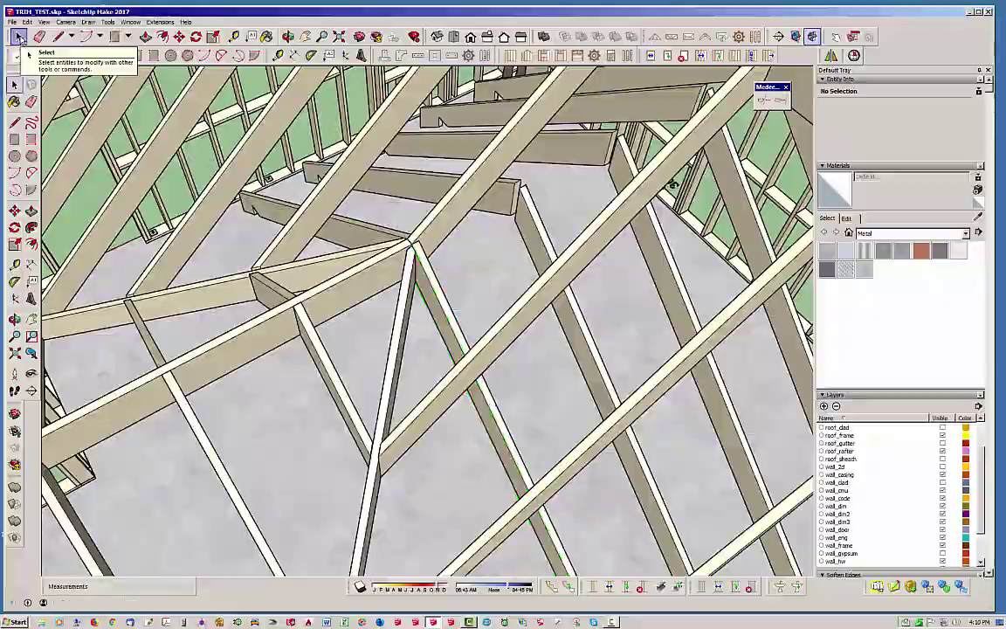
Open the wing's rafter assembly for editing and delete a set of its leftover rafters beyond the valley, under the main roof
scroll(454, 255, down, 3)
scroll(427, 372, down, 3)
middle_drag(412, 378, 503, 339)
scroll(518, 259, up, 3)
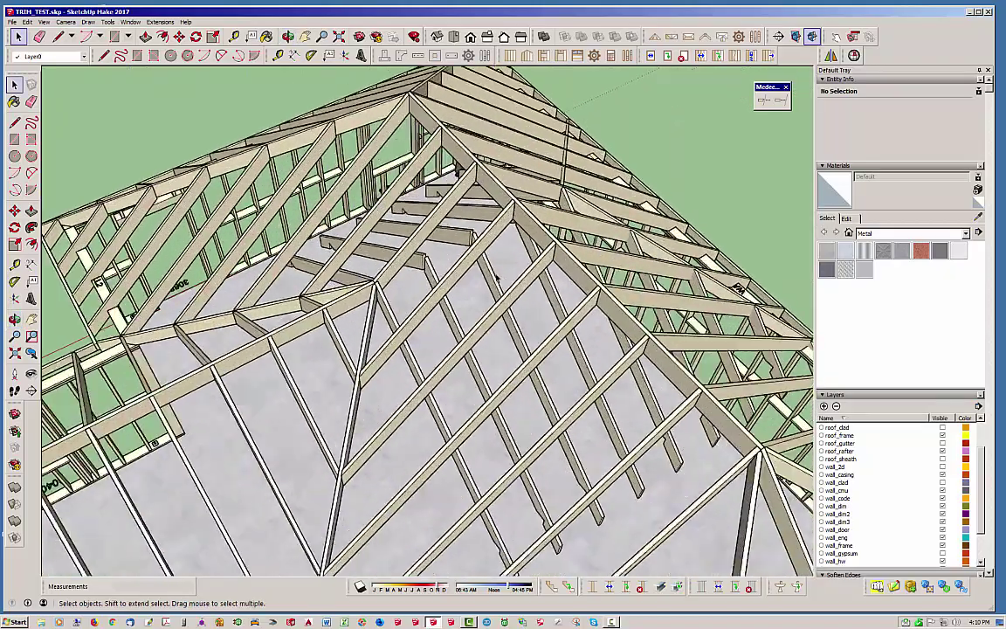
double_click(491, 278)
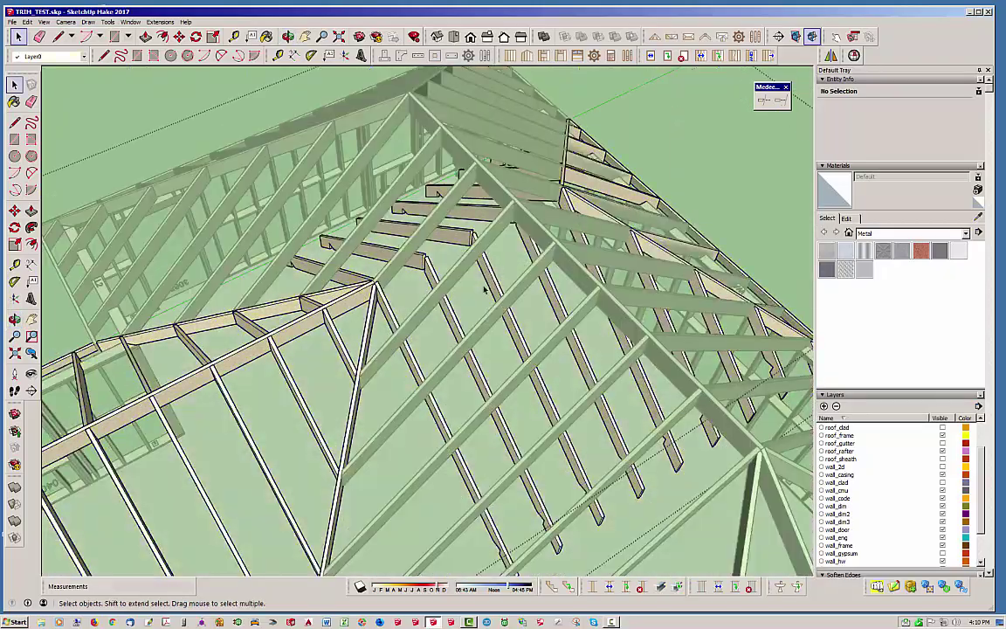
click(486, 291)
key(Delete)
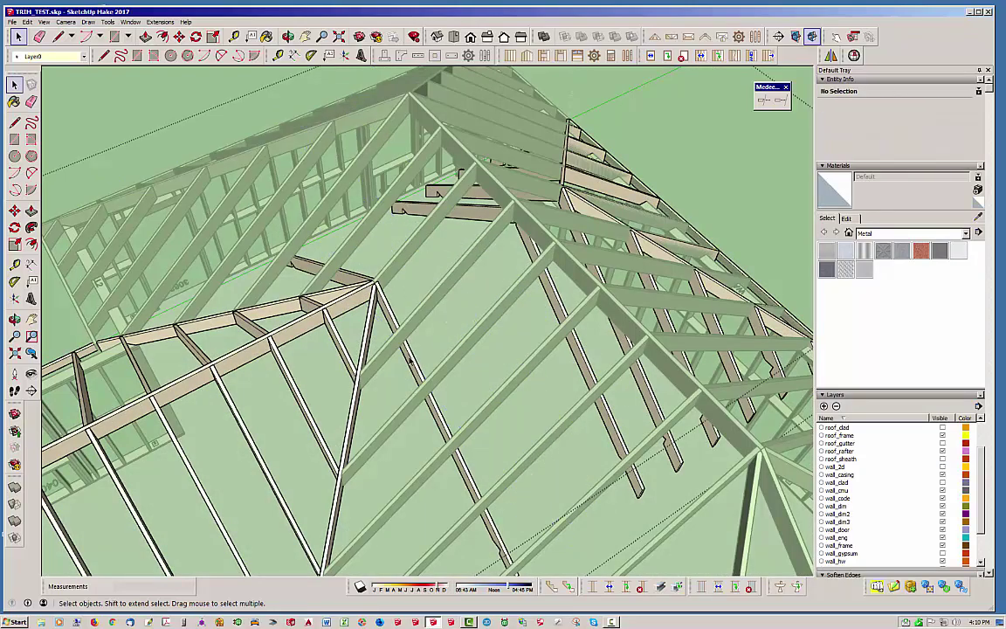
Delete the remaining wing rafters and leftover pieces on the far side of the main ridge, and close the wing's rafter assembly
middle_drag(411, 360, 504, 300)
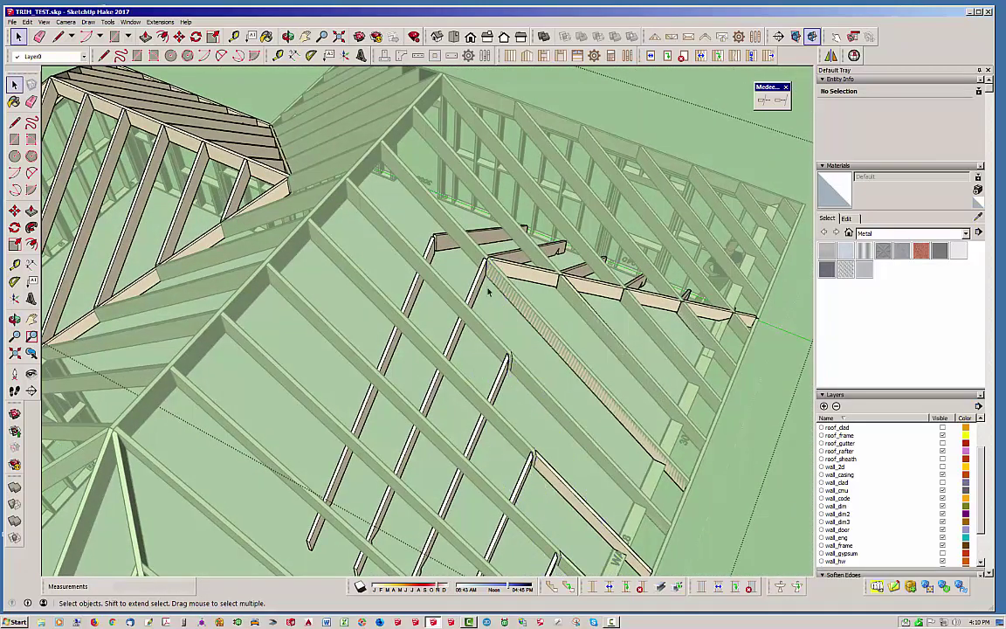
scroll(307, 226, down, 2)
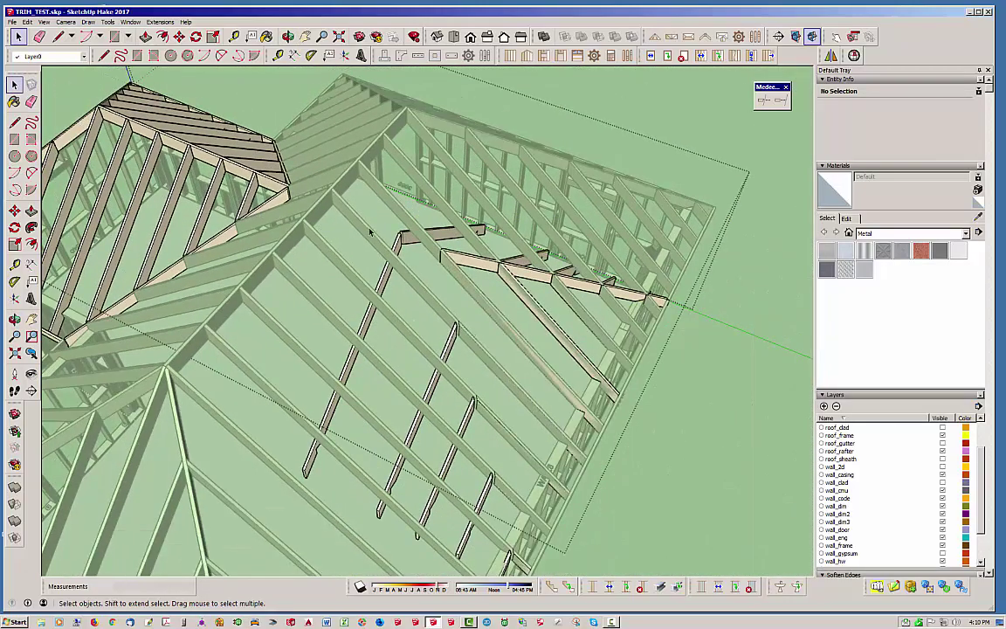
drag(459, 277, 638, 435)
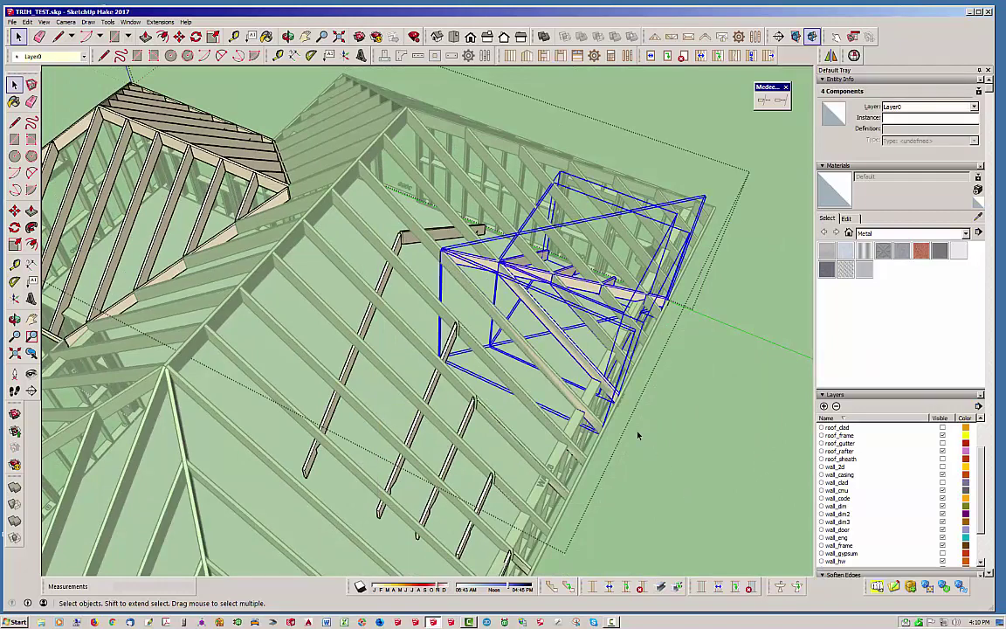
key(Delete)
click(394, 352)
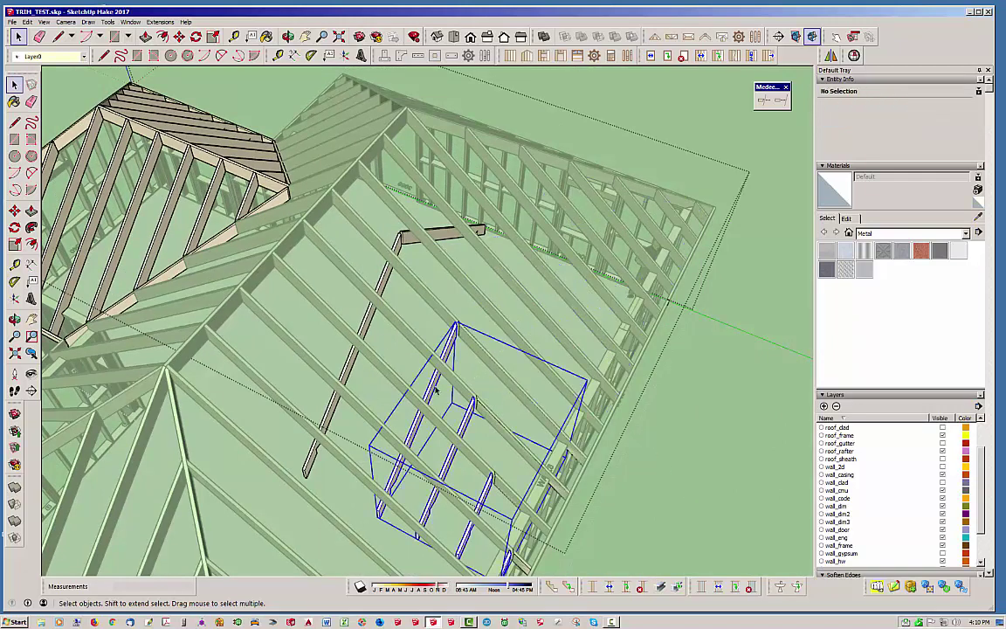
key(Delete)
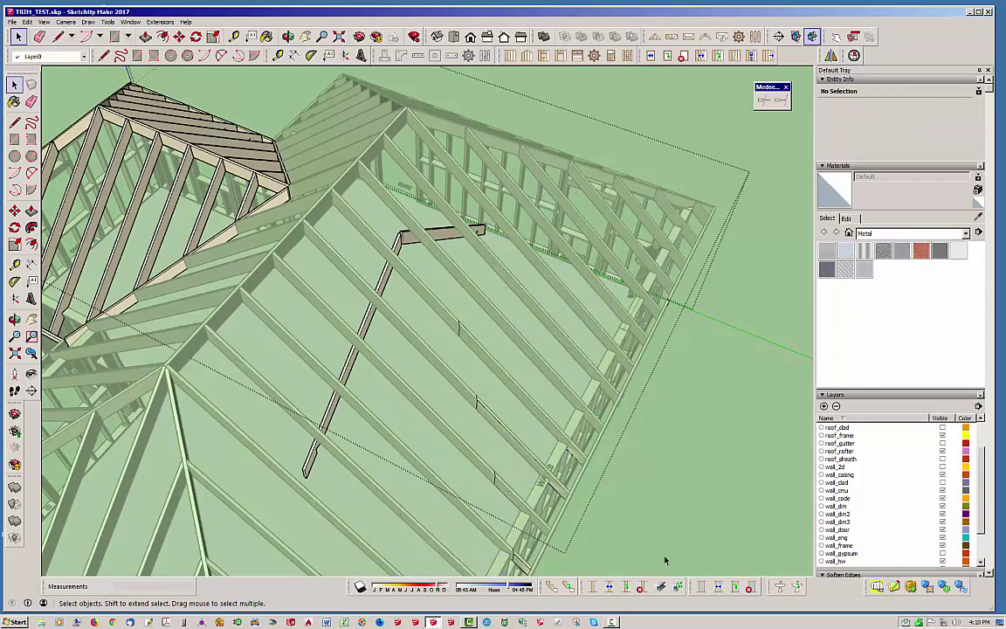
drag(382, 263, 382, 263)
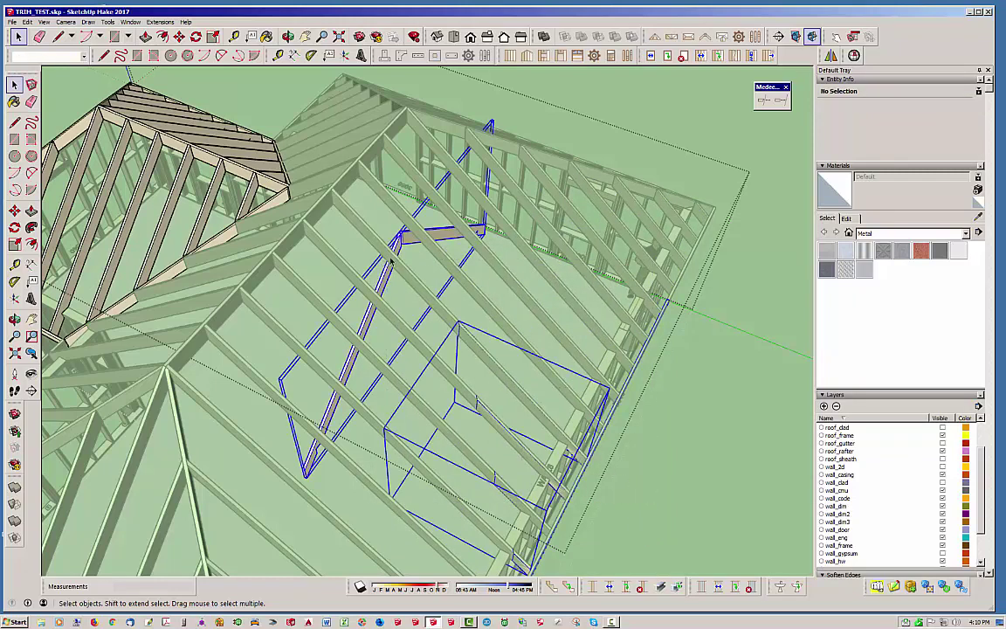
key(Delete)
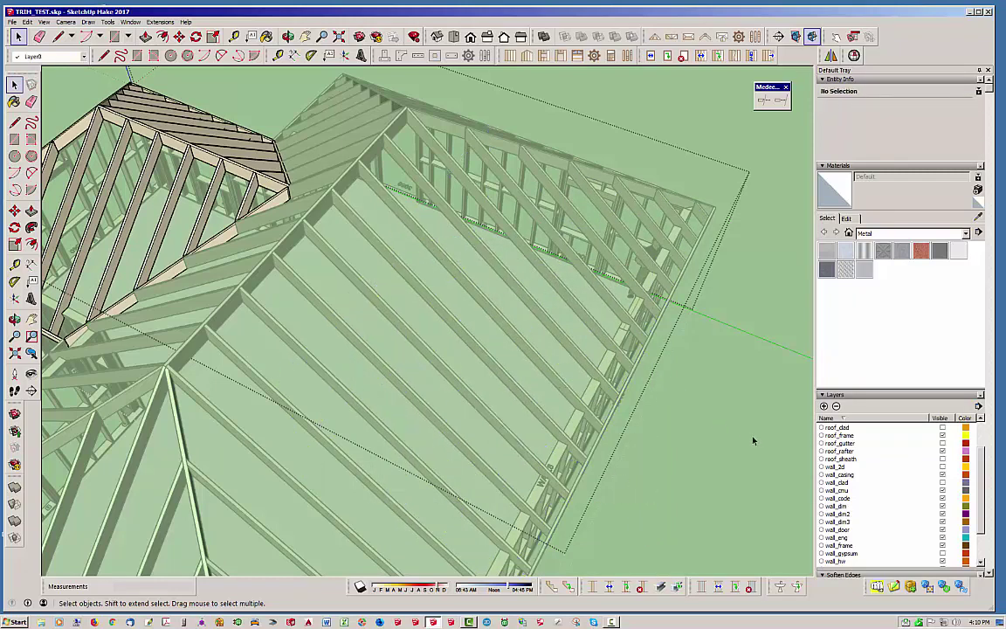
middle_drag(479, 351, 586, 397)
drag(426, 104, 760, 501)
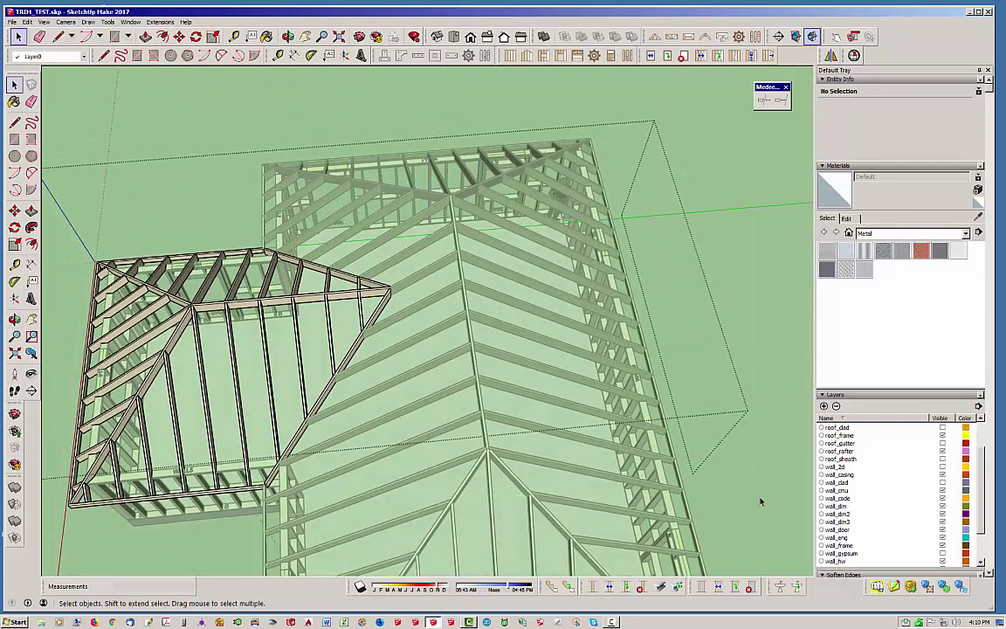
click(763, 343)
Open the wing's rafter assembly to check its remaining members in isolation, and close it again
click(339, 297)
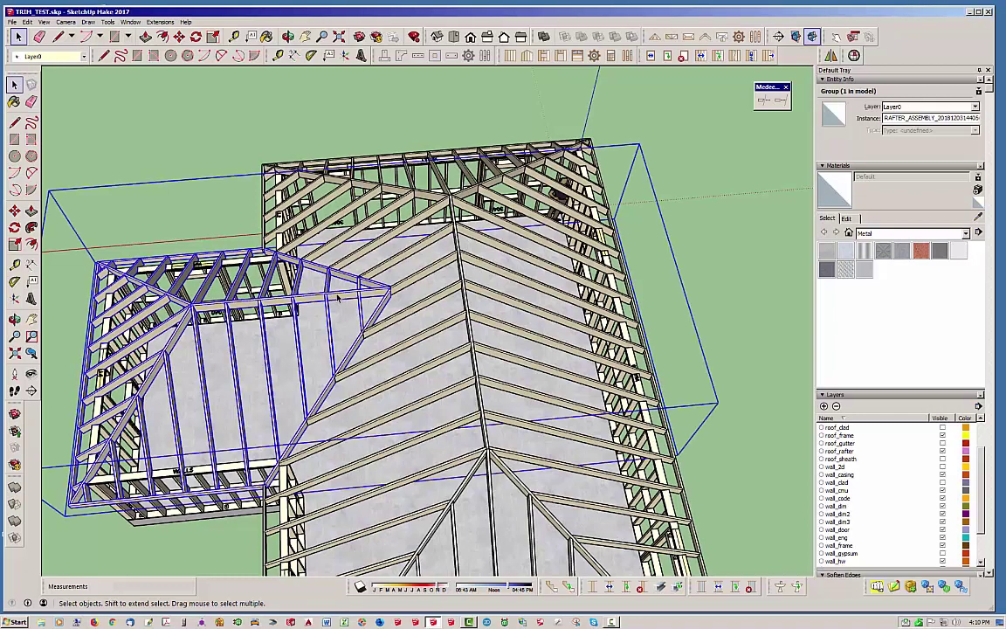
double_click(338, 297)
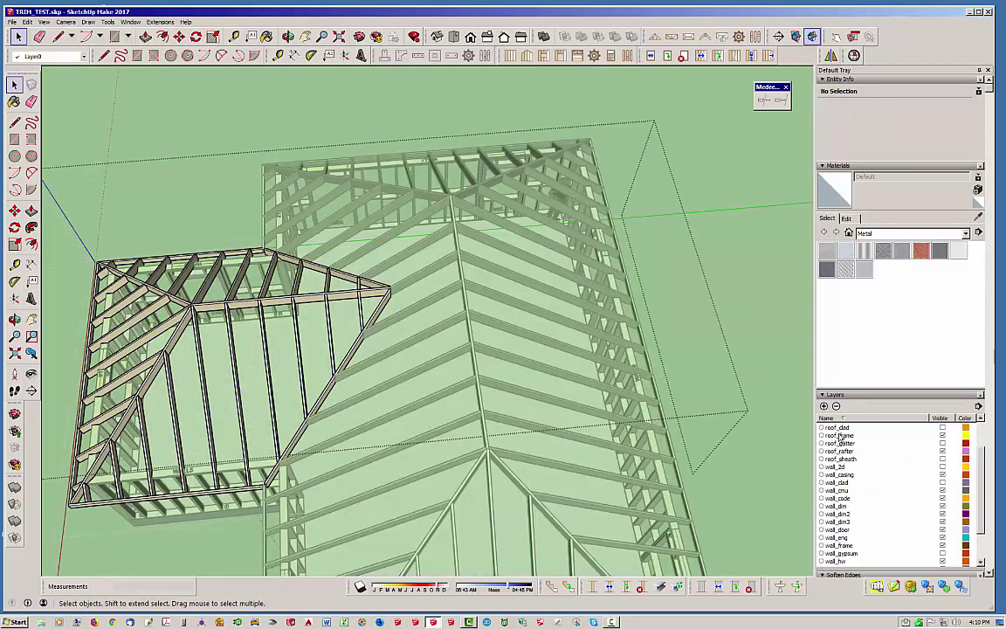
click(723, 244)
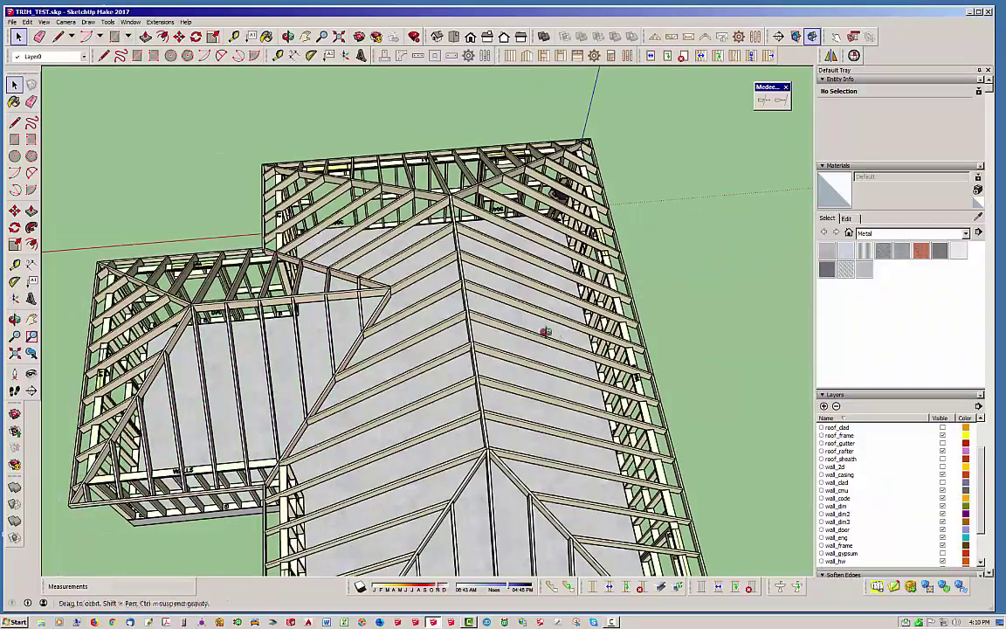
Examine the lower end of the valley rafter where it meets the two eave boards at the inside corner by WALL5
middle_drag(543, 333, 699, 188)
middle_drag(349, 515, 119, 310)
middle_drag(378, 272, 403, 316)
scroll(492, 405, up, 10)
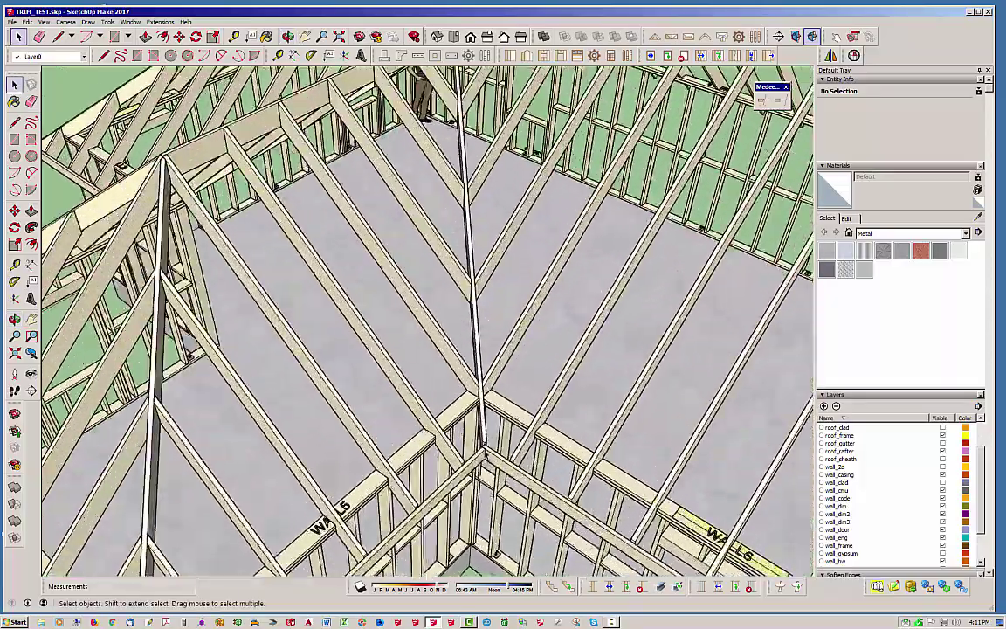
scroll(495, 454, up, 3)
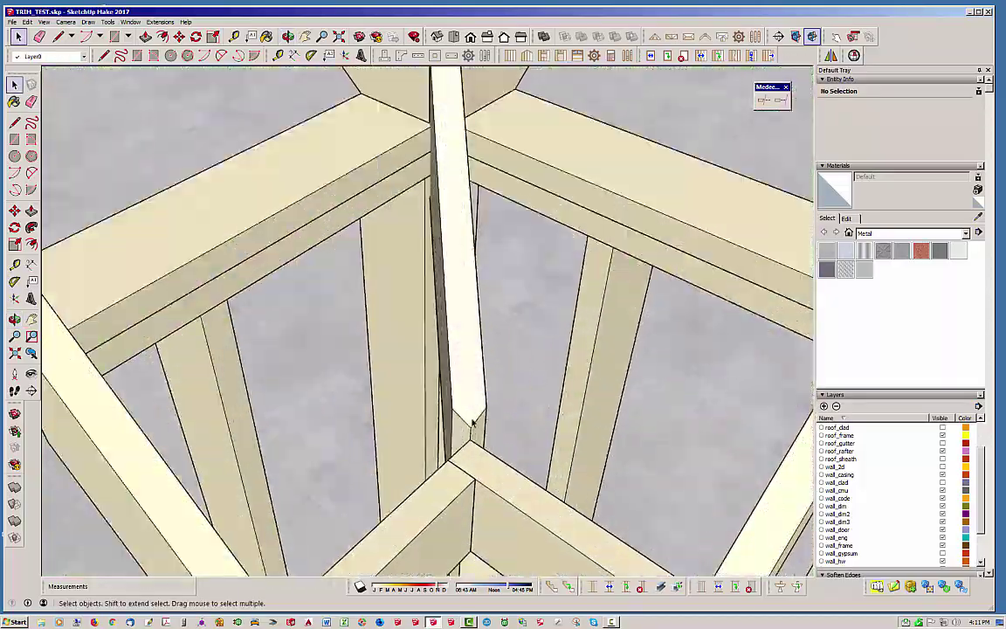
mouse_move(472, 423)
middle_down()
mouse_move(239, 385)
mouse_move(270, 411)
mouse_move(498, 417)
mouse_move(540, 475)
mouse_move(498, 436)
mouse_move(424, 216)
mouse_move(325, 287)
mouse_move(461, 225)
mouse_move(647, 558)
mouse_move(611, 489)
mouse_move(489, 331)
mouse_move(494, 359)
mouse_move(233, 330)
mouse_move(366, 188)
middle_up()
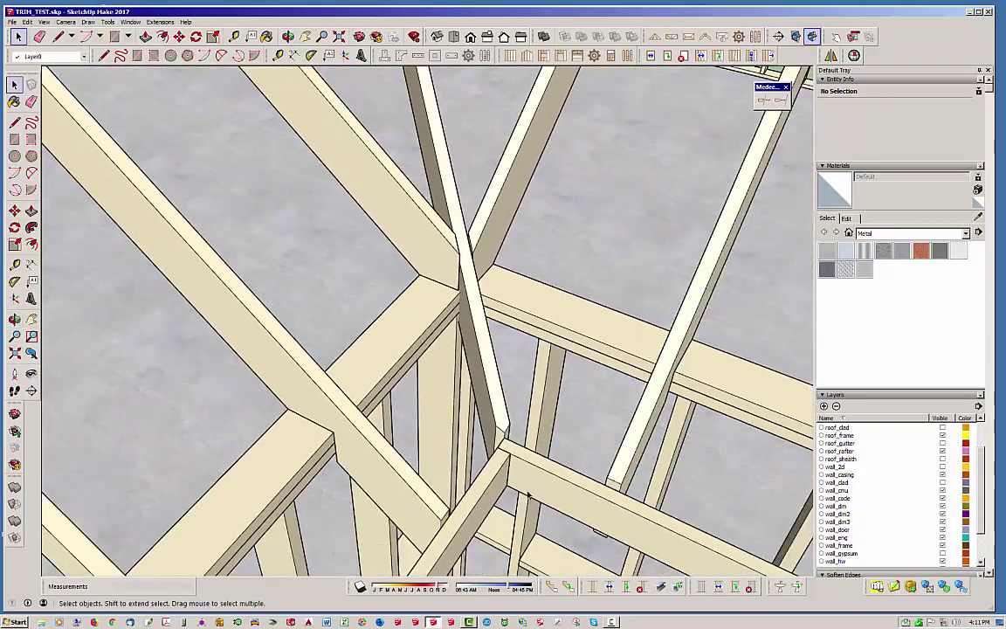
scroll(524, 490, up, 5)
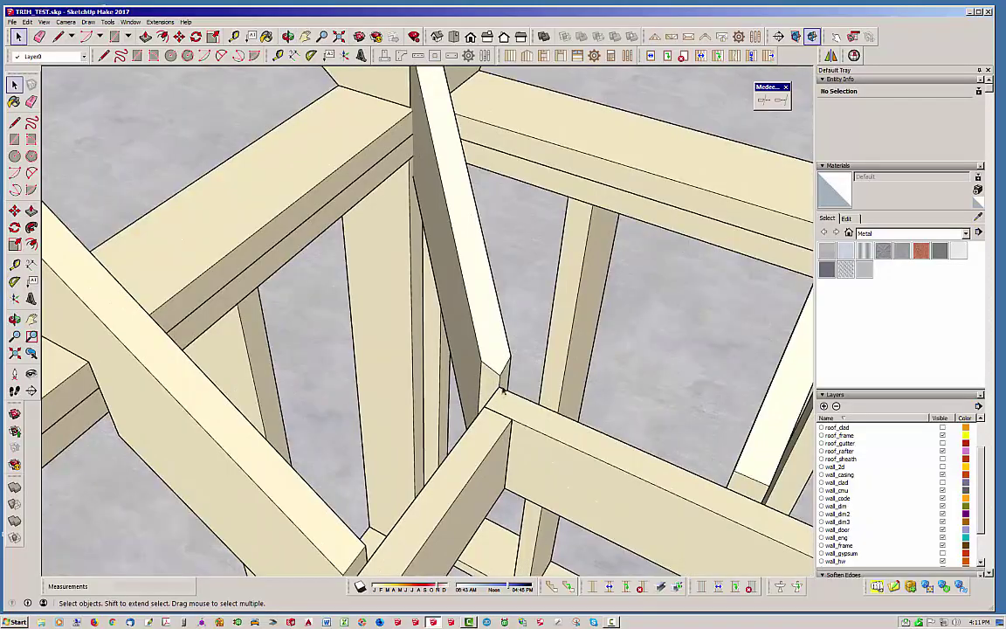
scroll(487, 491, down, 10)
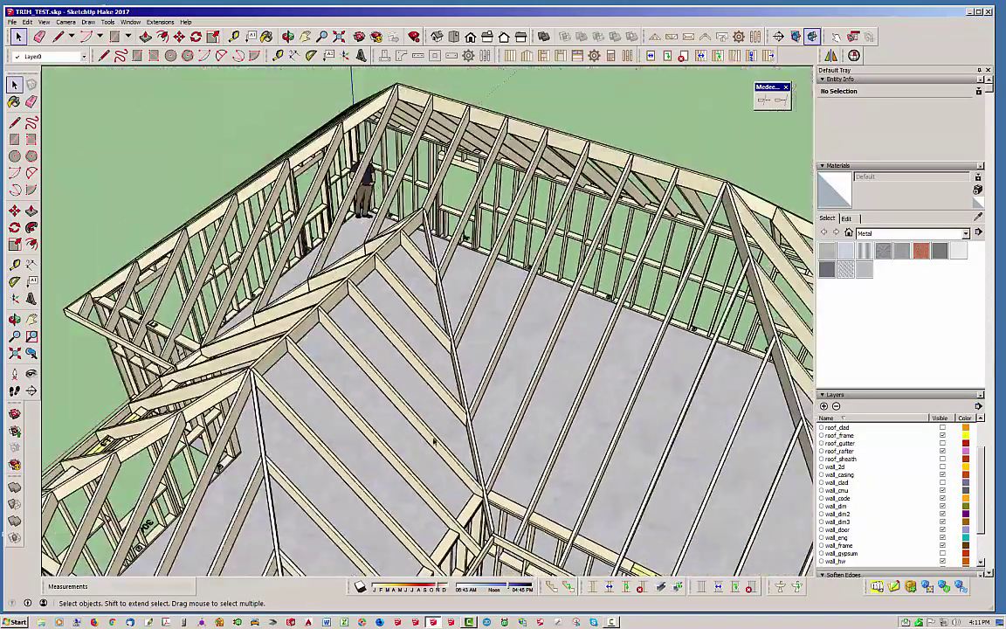
Examine how the jack rafters of both roofs meet along the valley, and review the whole framed roof from outside
middle_drag(433, 440, 446, 288)
scroll(381, 353, down, 3)
scroll(445, 288, up, 6)
scroll(445, 288, up, 2)
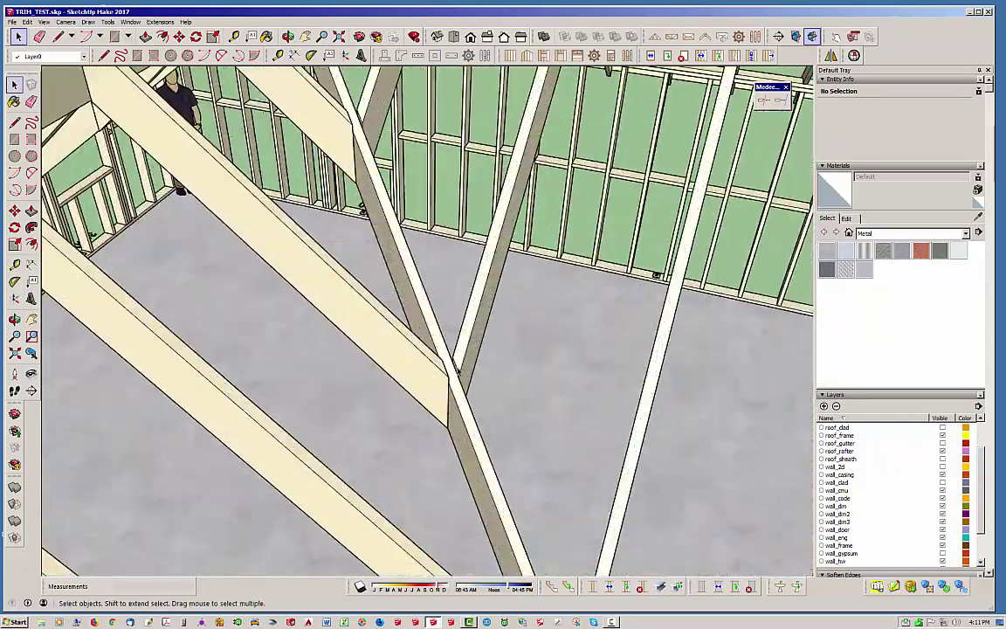
scroll(461, 381, down, 2)
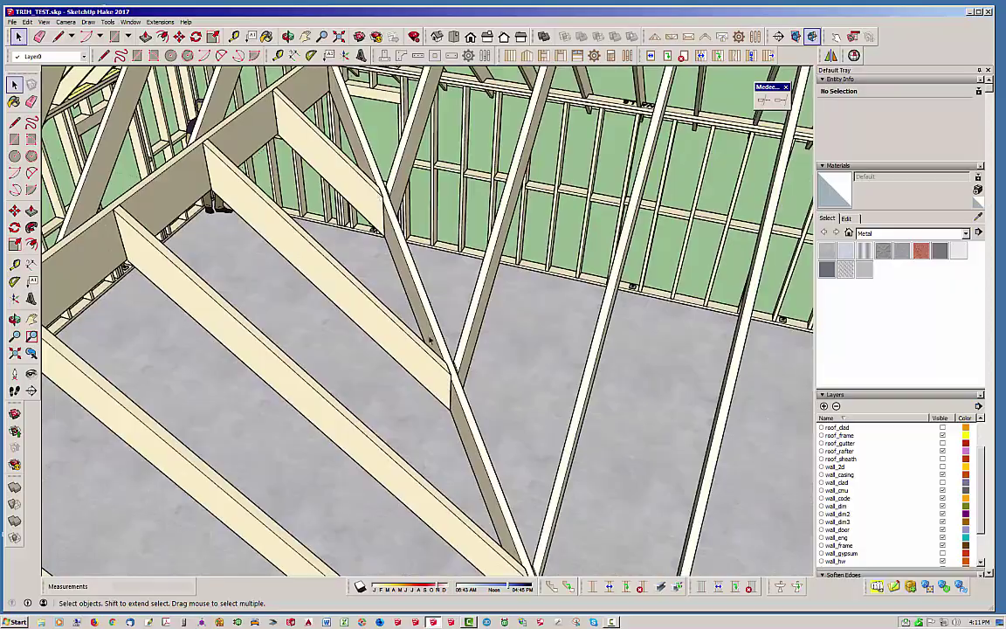
scroll(430, 341, down, 8)
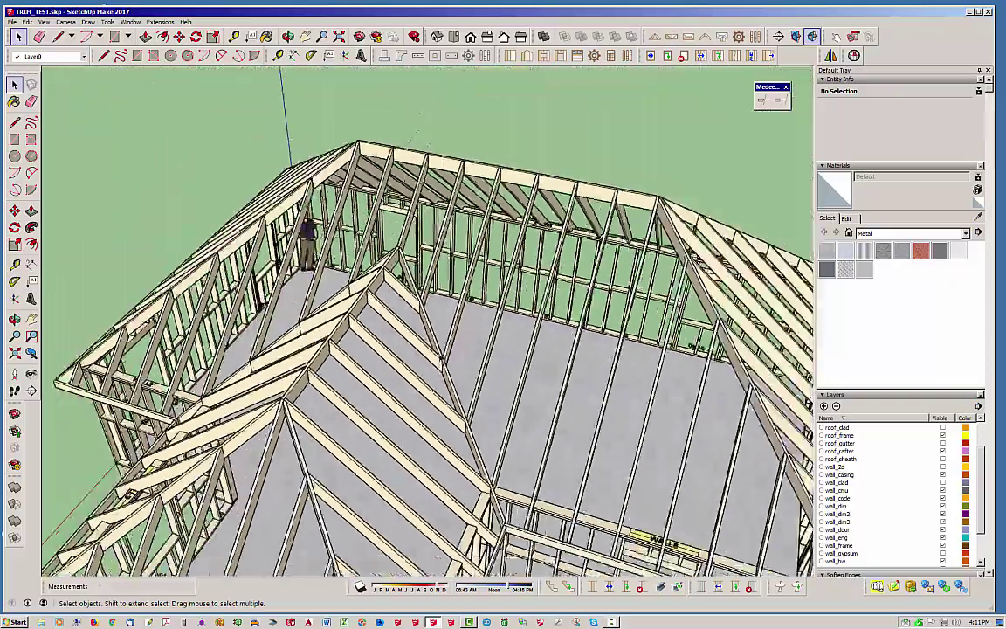
scroll(447, 371, down, 1)
middle_drag(483, 416, 464, 367)
scroll(465, 371, down, 2)
middle_drag(441, 438, 944, 356)
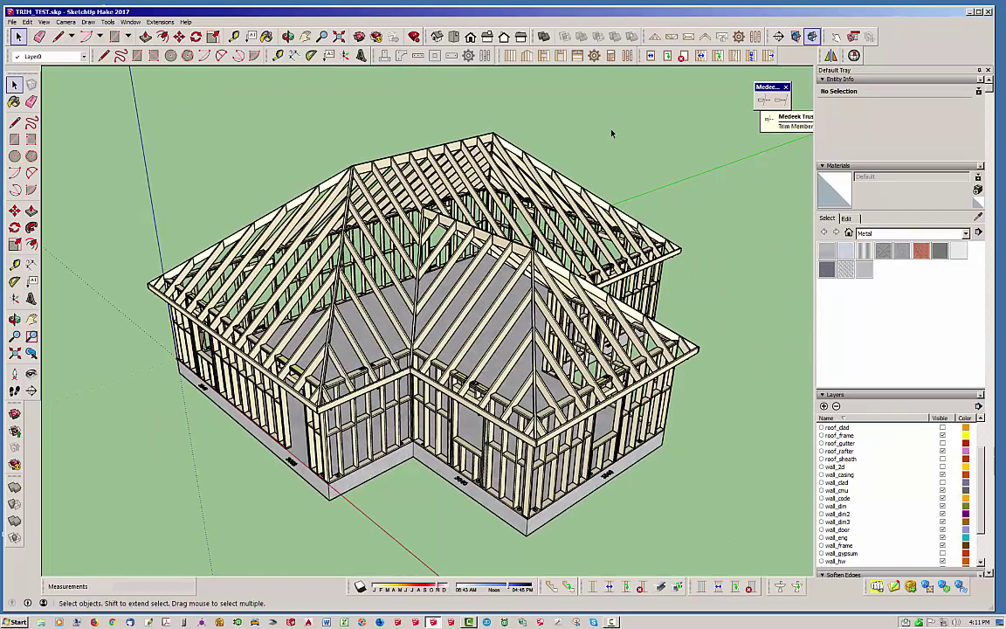
middle_drag(371, 205, 469, 236)
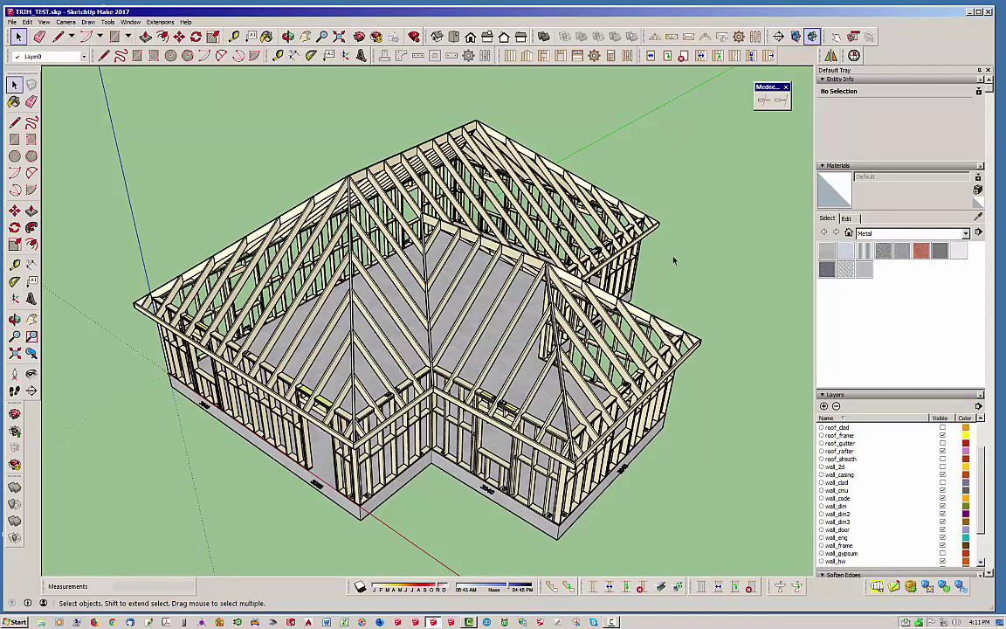
Open the main roof's rafter assembly, select two common rafters near the main ridge in turn to inspect them, and close the assembly
double_click(419, 188)
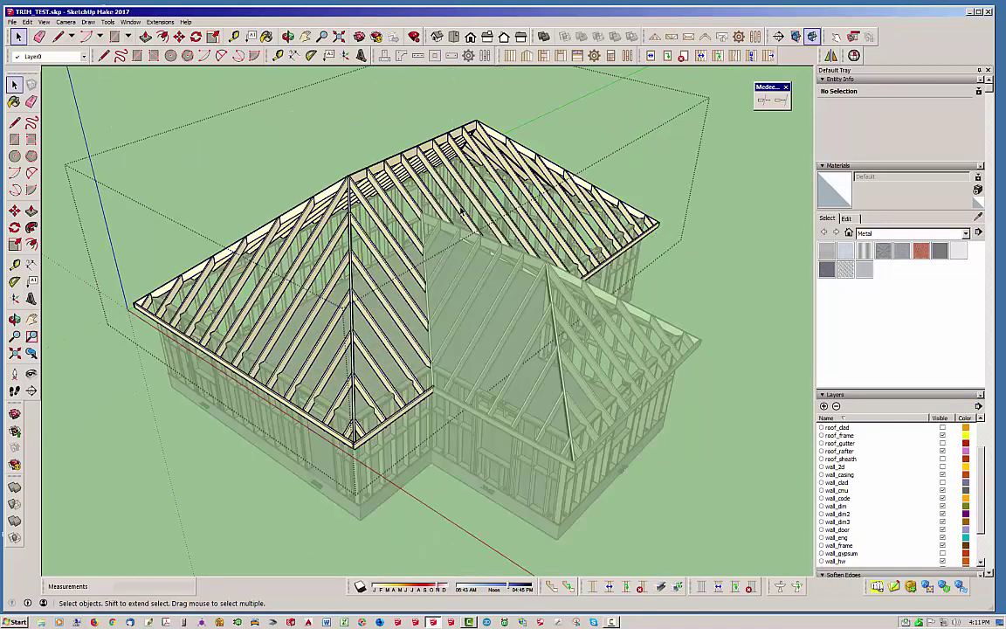
click(480, 194)
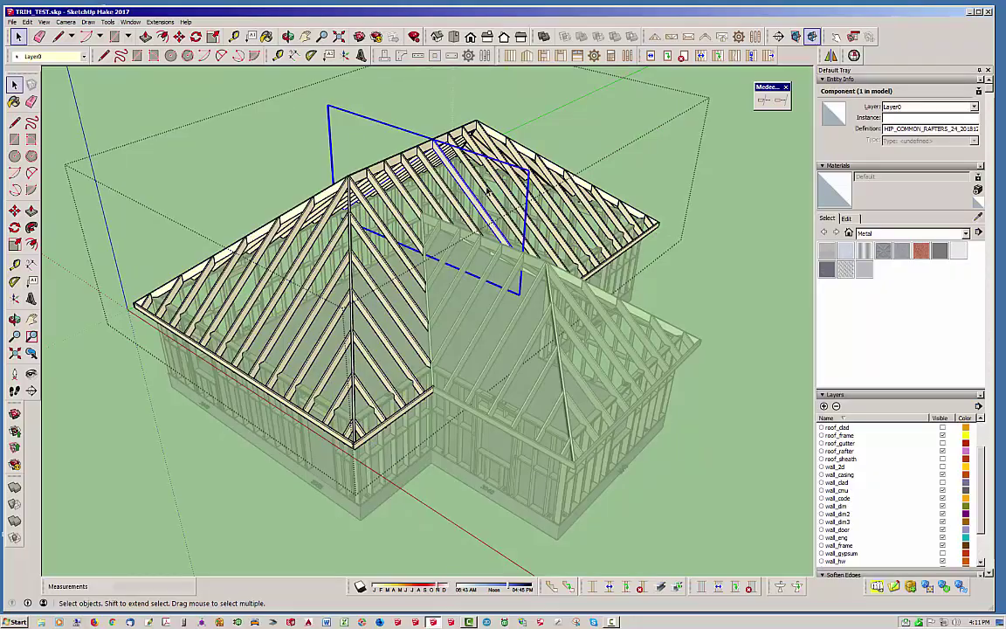
click(476, 197)
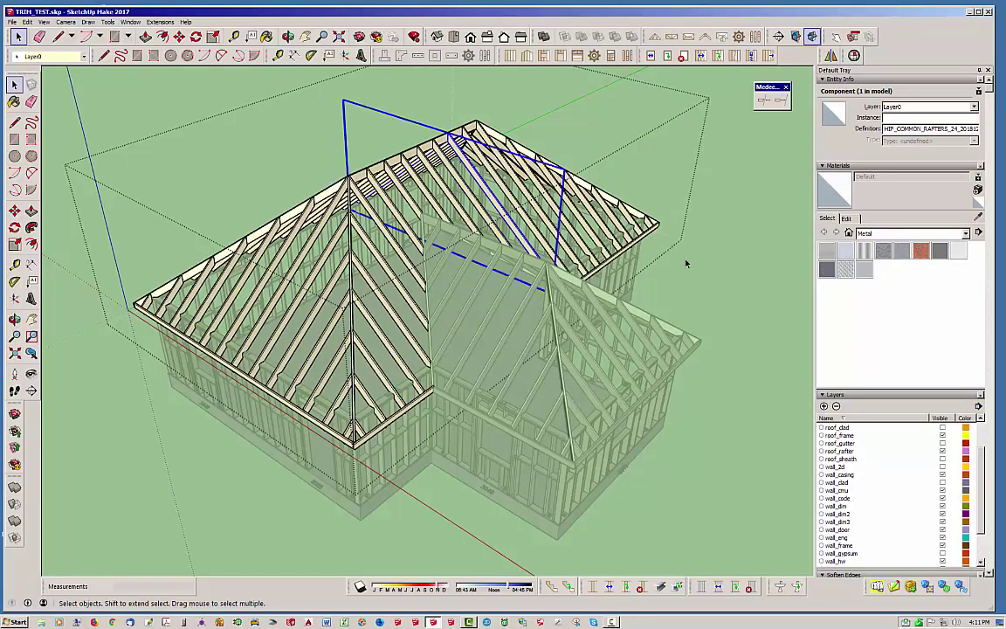
click(721, 260)
Reopen the main roof's rafter assembly, inspect the common rafters behind the wing and the jack rafter component beside the valley, and close it
middle_drag(414, 266, 456, 249)
click(504, 245)
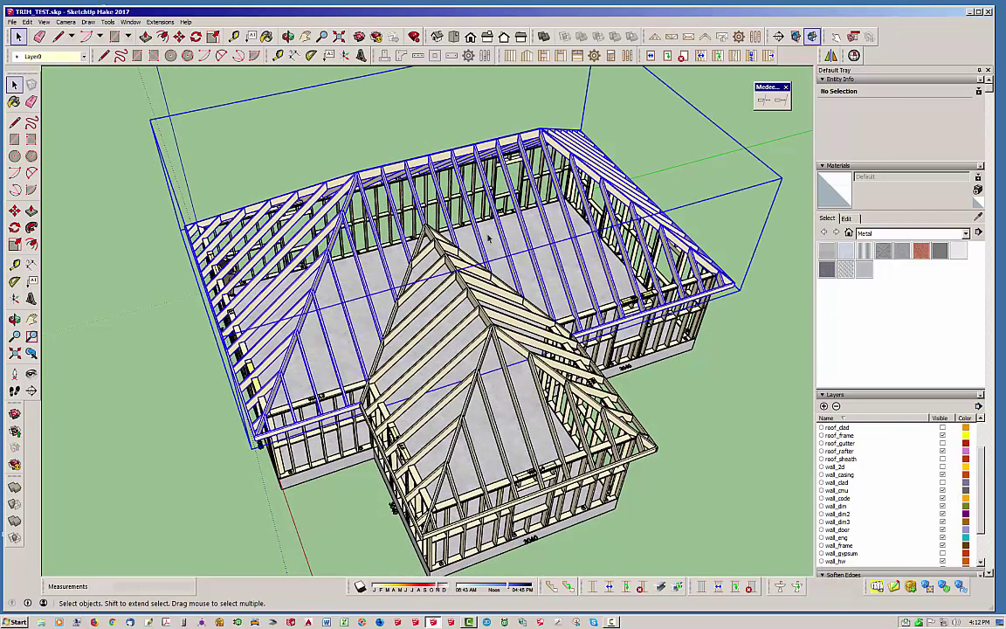
double_click(478, 229)
click(489, 281)
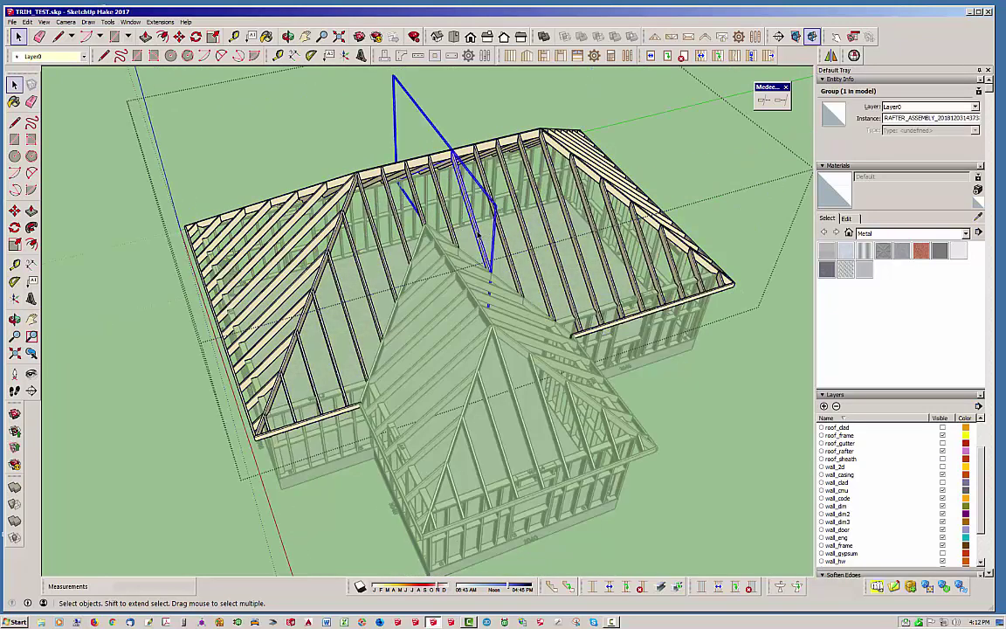
click(449, 222)
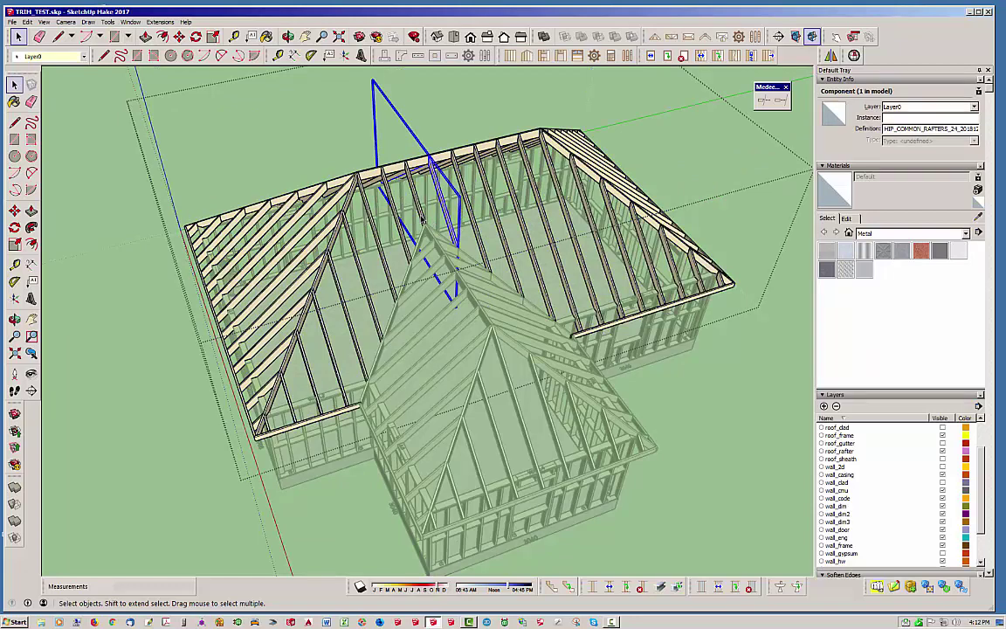
drag(422, 219, 346, 244)
click(334, 269)
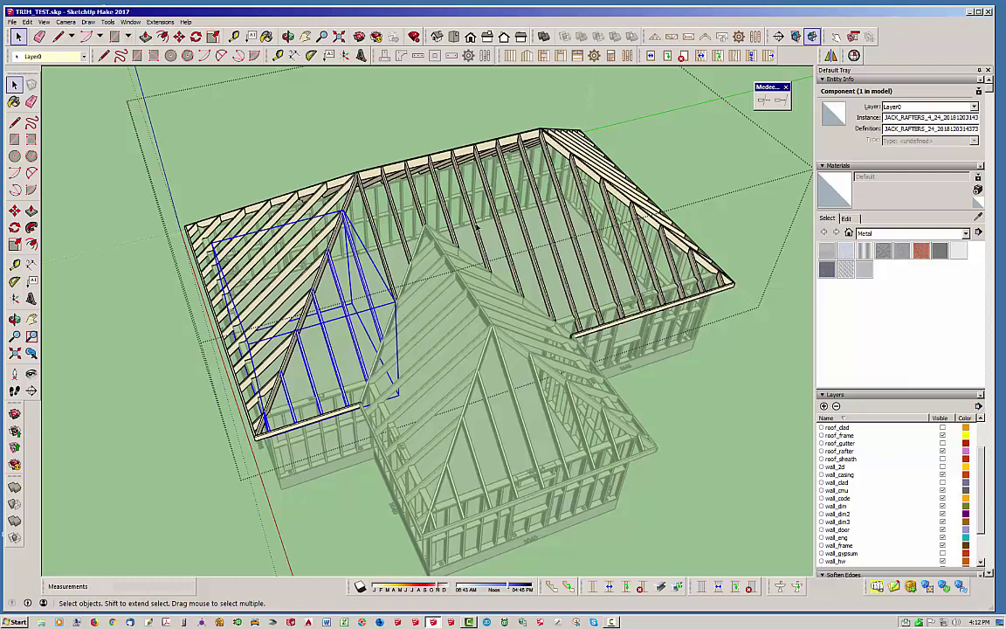
right_click(366, 276)
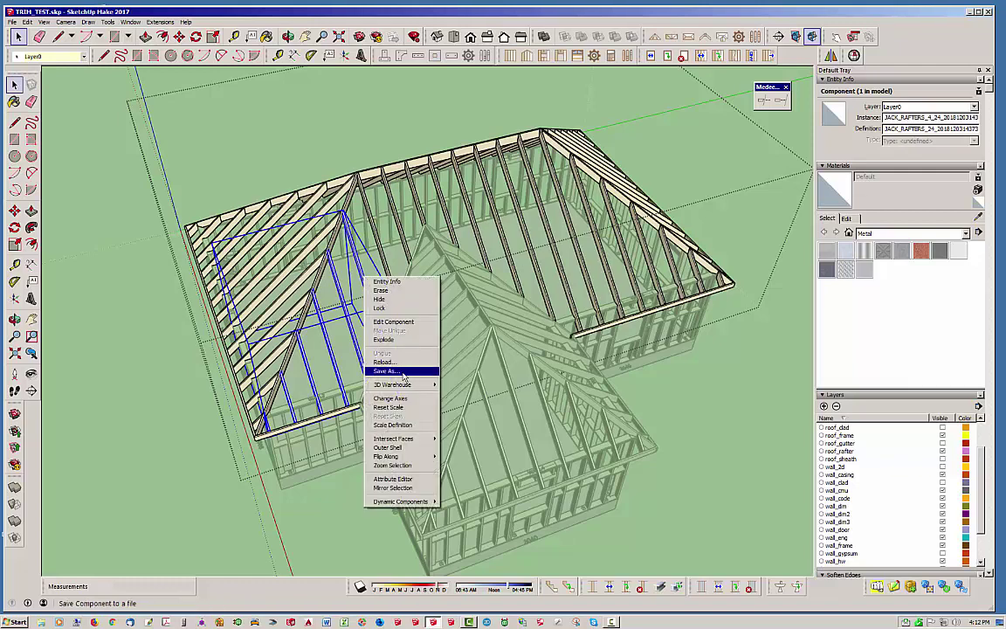
click(716, 389)
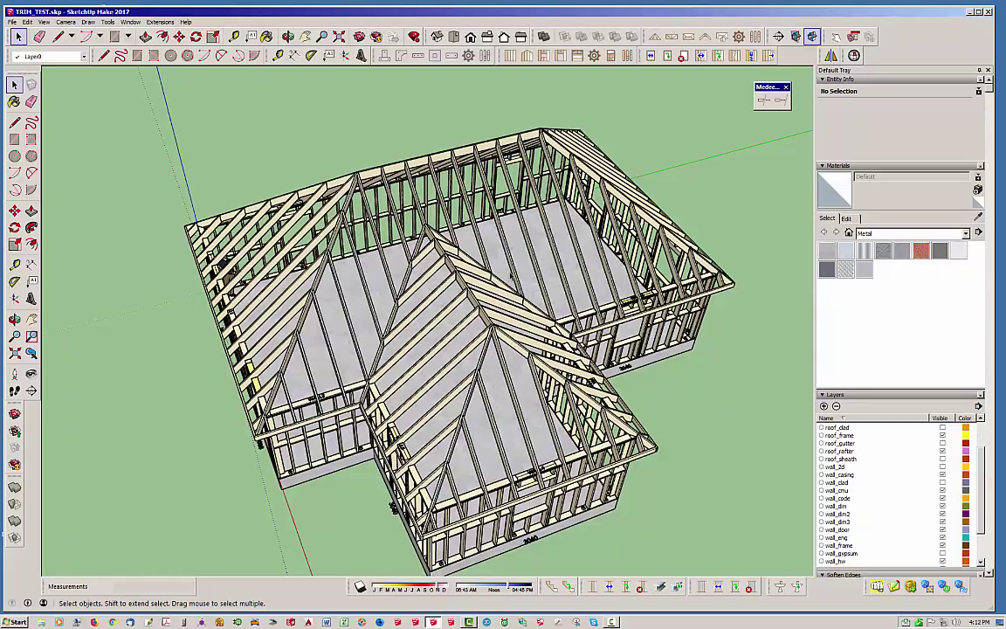
middle_drag(308, 277, 428, 166)
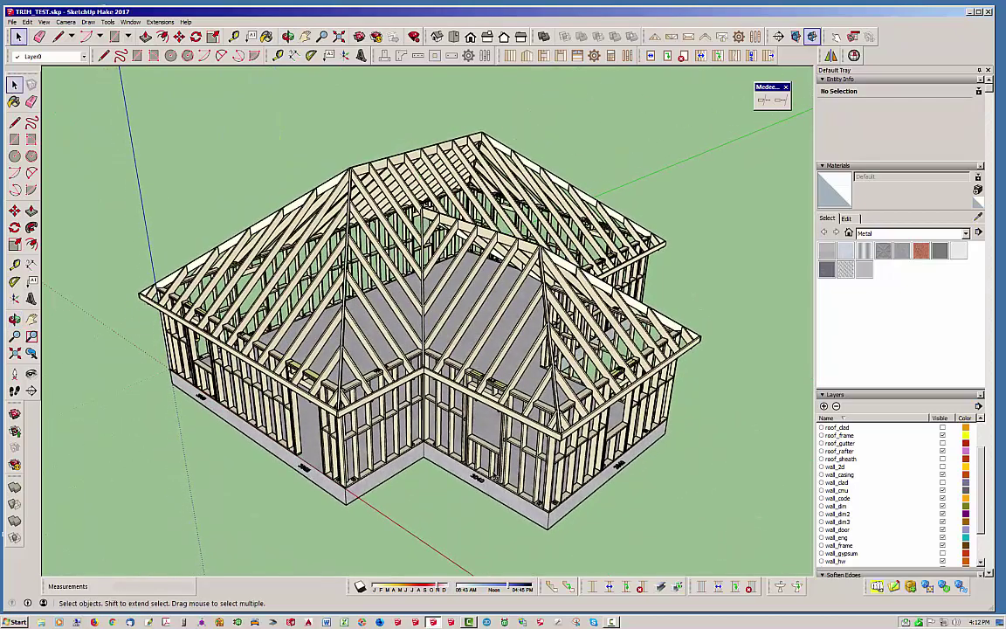
middle_drag(463, 441, 530, 421)
middle_drag(384, 358, 397, 361)
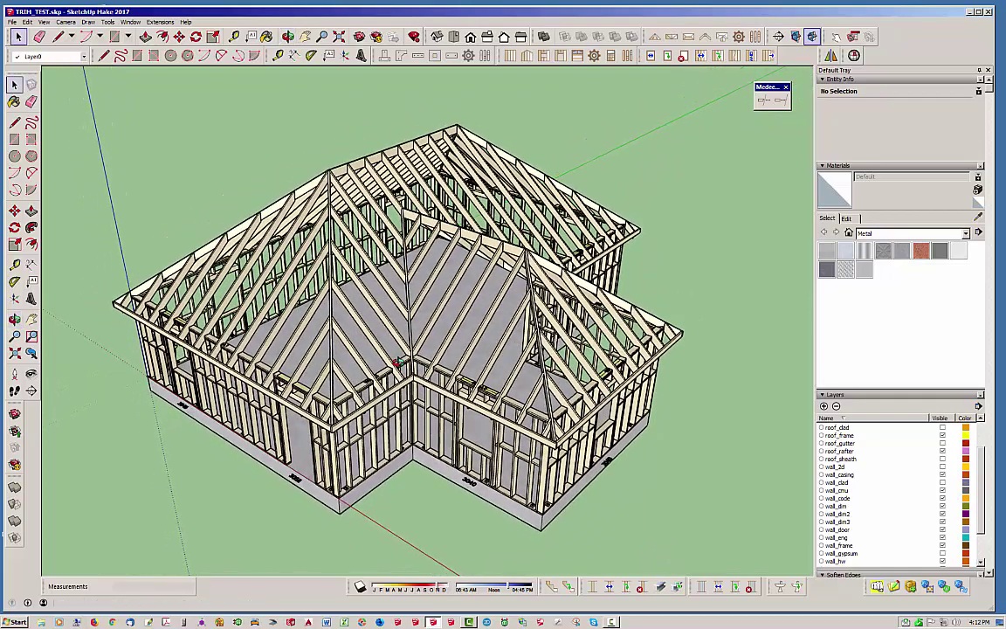